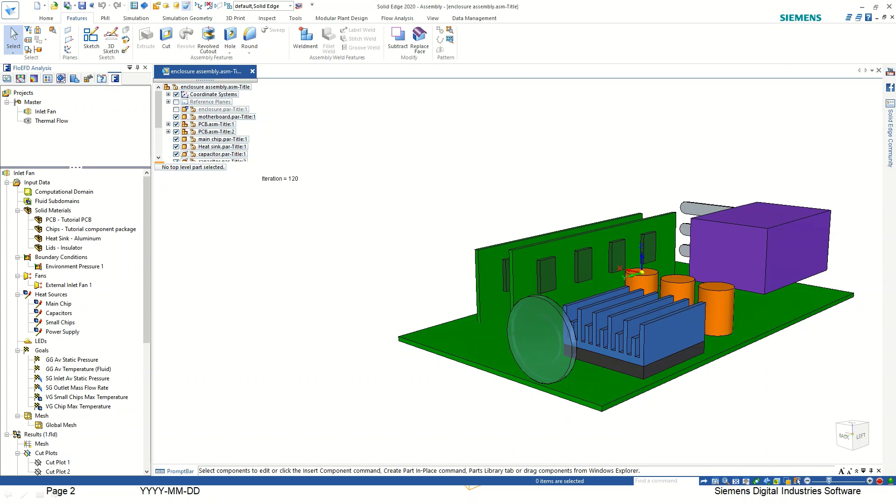
Step: Show Cut Plot 1 from the results and orient the enclosure assembly to the top view
{"action": "scroll", "coordinate": [75, 322], "scroll_direction": "down", "scroll_amount": 8}
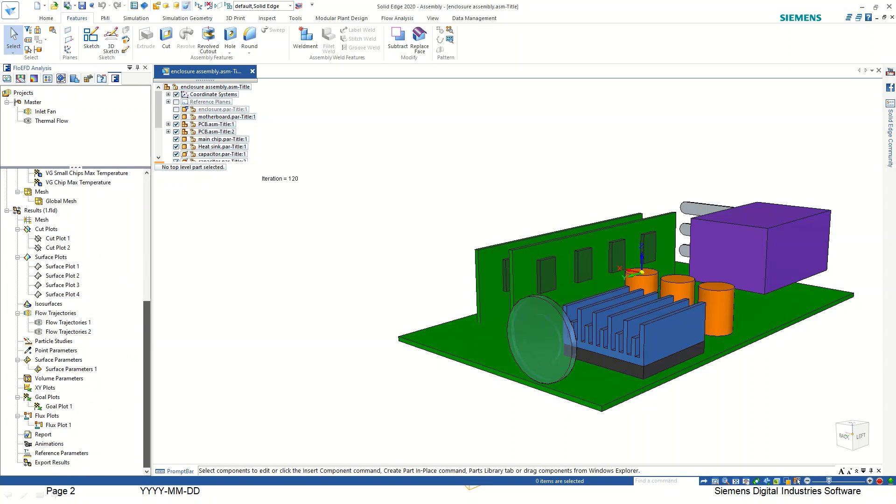
{"action": "right_click", "coordinate": [58, 238]}
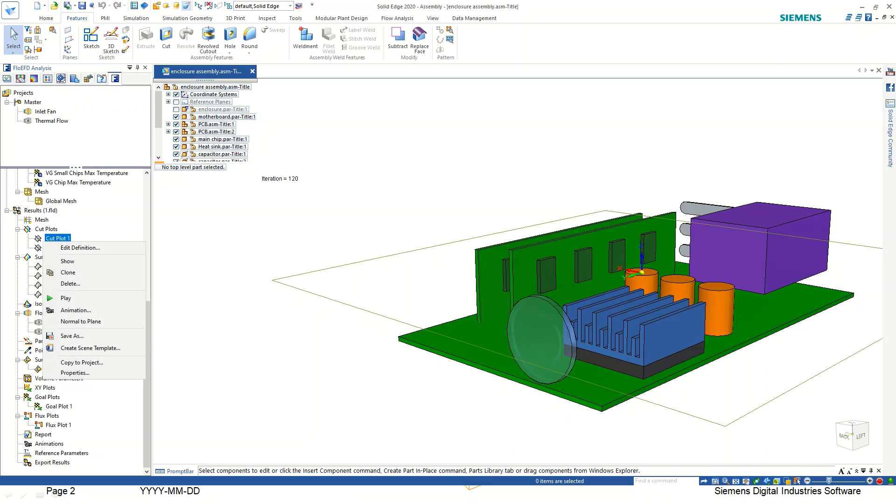
{"action": "left_click", "coordinate": [65, 262]}
{"action": "scroll", "coordinate": [187, 397], "scroll_direction": "down", "scroll_amount": 2}
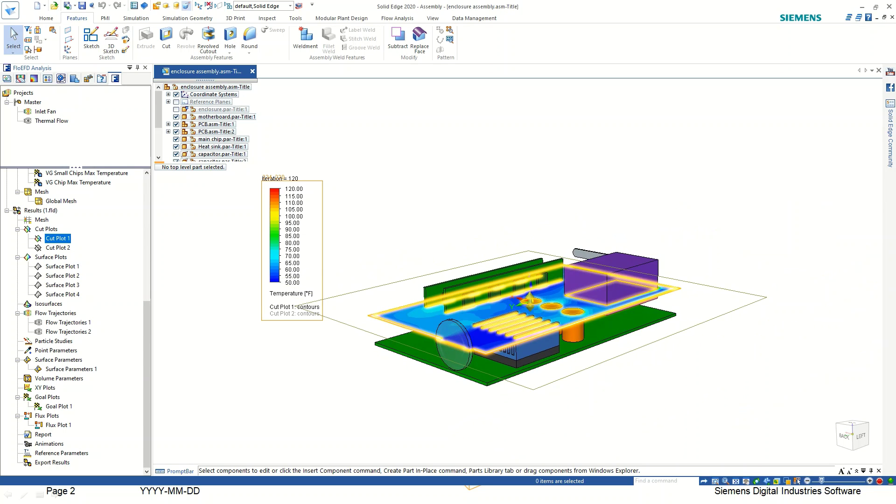
{"action": "middle_click_drag", "start_coordinate": [606, 262], "coordinate": [618, 373]}
{"action": "left_click", "coordinate": [852, 426]}
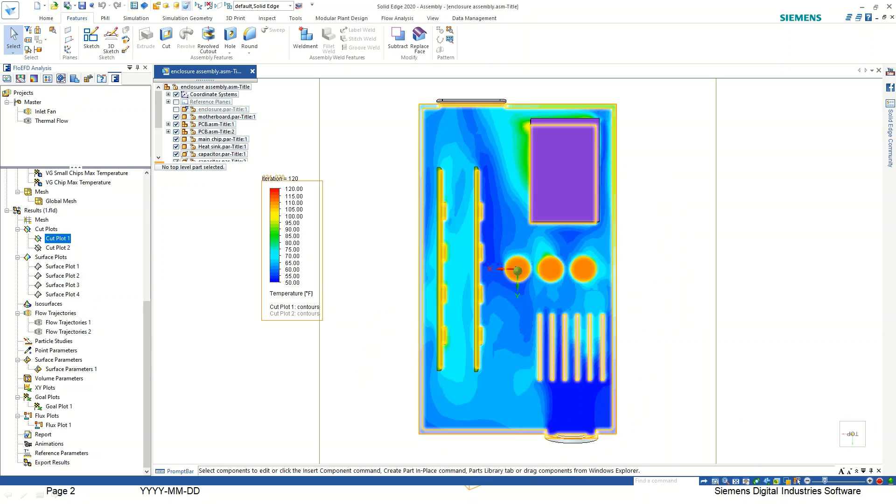
{"action": "key", "text": "Escape"}
Step: Change the assembly's display style to visible edges only
{"action": "left_click", "coordinate": [433, 18]}
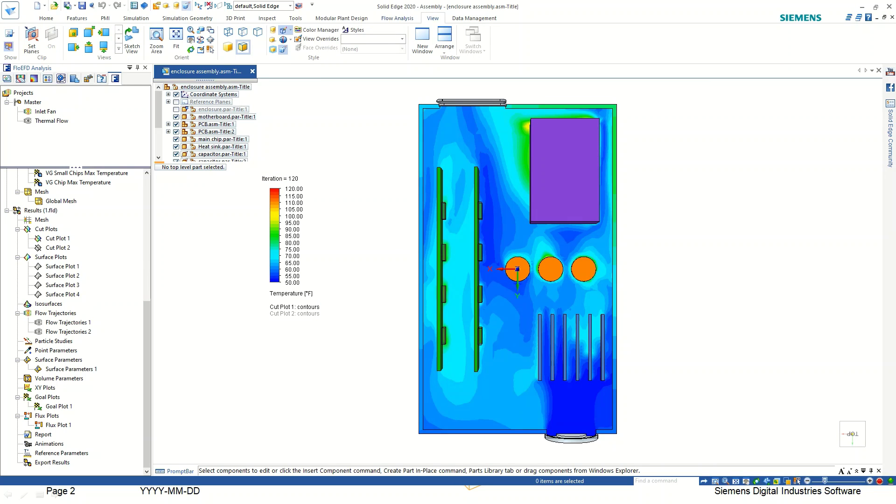
{"action": "left_click", "coordinate": [243, 32]}
{"action": "left_click", "coordinate": [258, 32]}
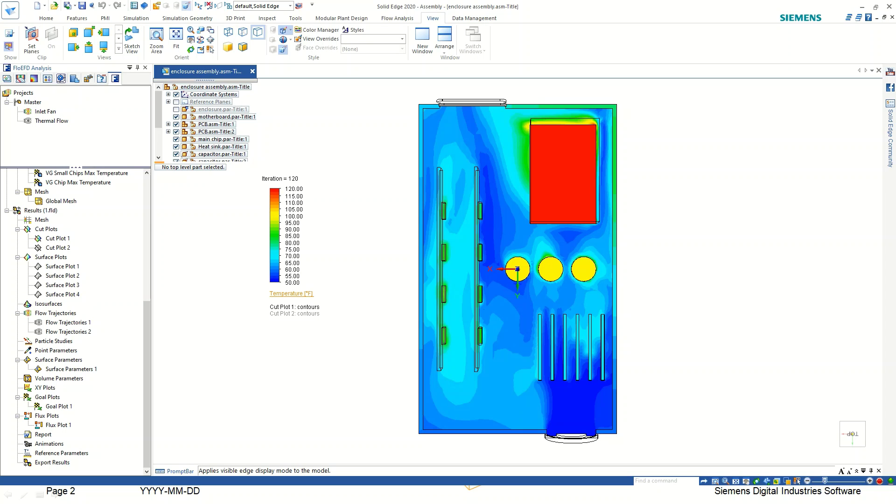
Step: Play the animation of Cut Plot 1 through the enclosure from an angled view
{"action": "middle_click_drag", "start_coordinate": [402, 355], "coordinate": [371, 273]}
{"action": "scroll", "coordinate": [371, 270], "scroll_direction": "down", "scroll_amount": 3}
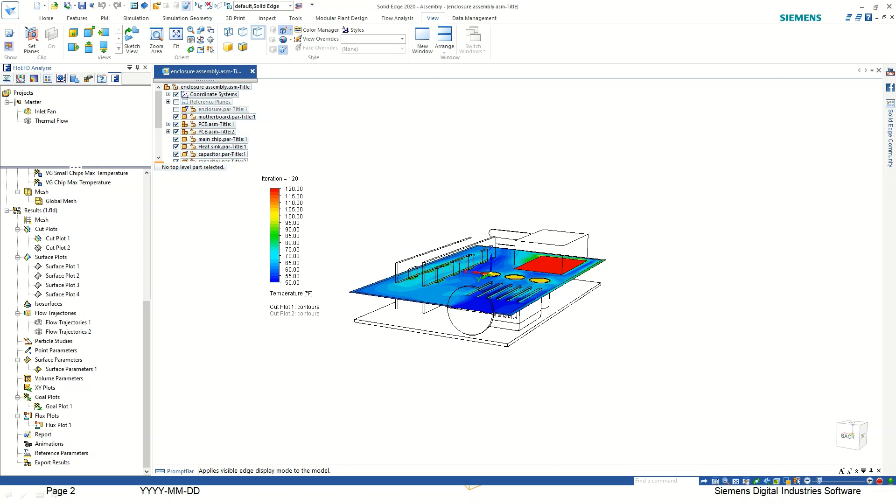
{"action": "middle_click_drag", "start_coordinate": [532, 254], "coordinate": [555, 250]}
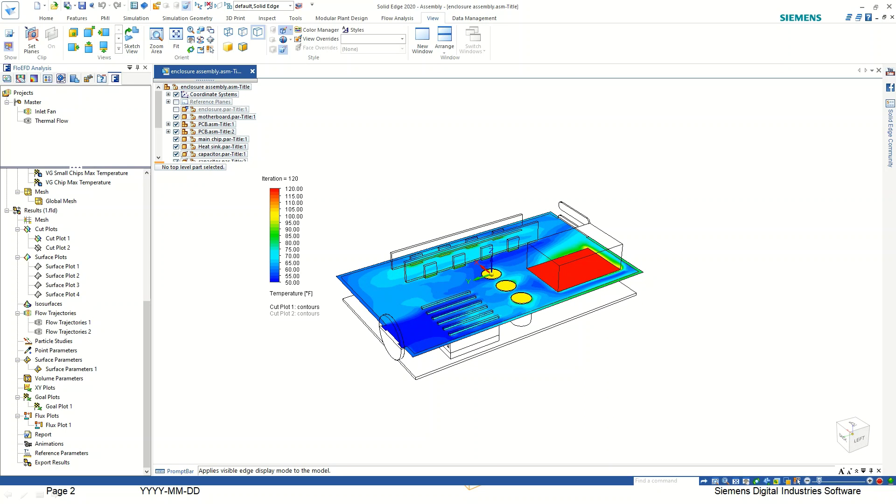
{"action": "right_click", "coordinate": [44, 238]}
{"action": "left_click", "coordinate": [70, 328]}
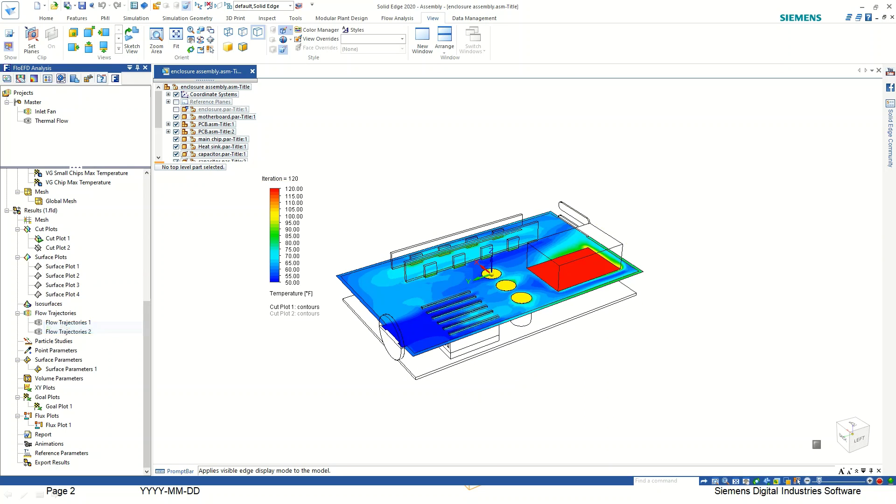
{"action": "scroll", "coordinate": [233, 310], "scroll_direction": "up", "scroll_amount": 4}
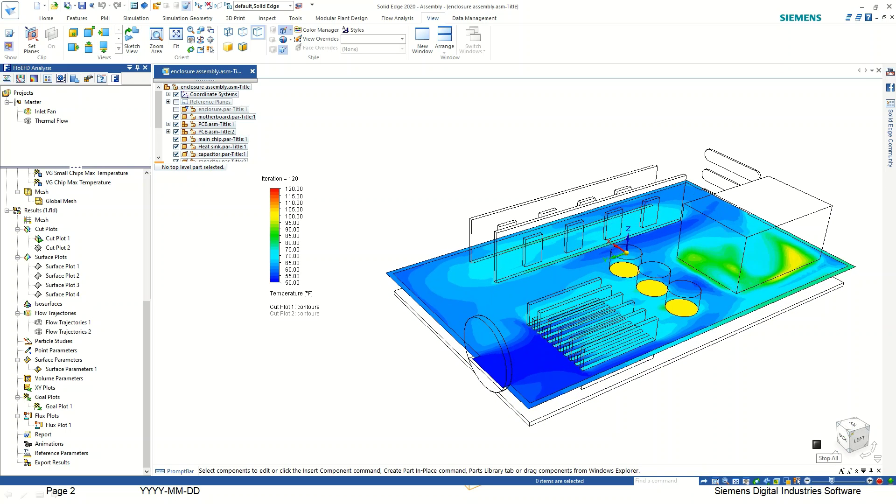
Step: Change the parameter plotted in Cut Plot 1's legend to Velocity
{"action": "left_click", "coordinate": [292, 294]}
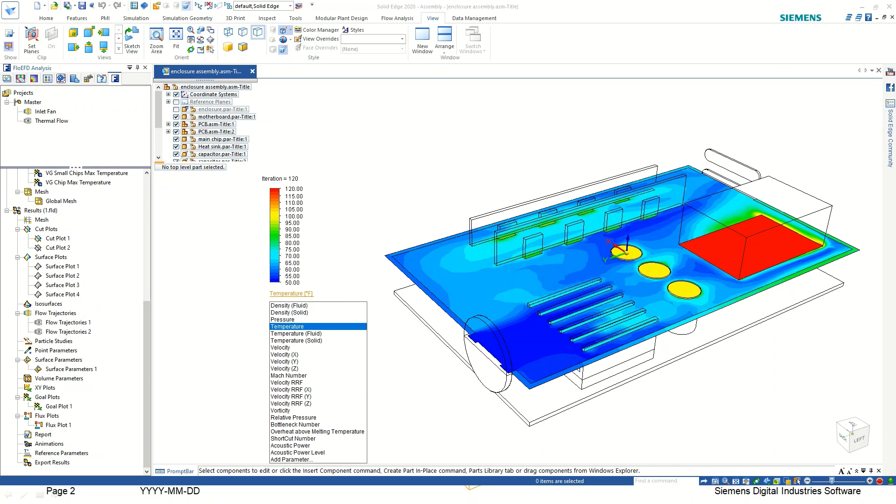
{"action": "left_click", "coordinate": [292, 347]}
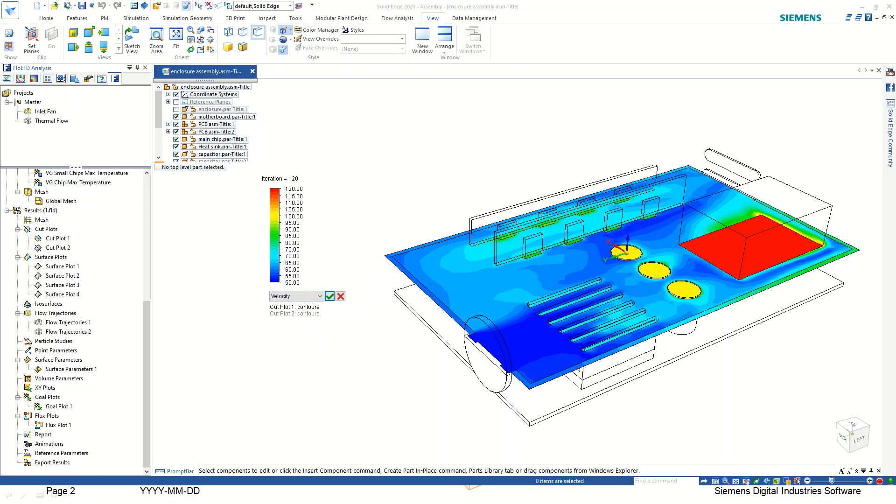
{"action": "left_click", "coordinate": [329, 296]}
Step: Orient the velocity plot to the top view and turn on vectors in Cut Plot 1
{"action": "middle_click_drag", "start_coordinate": [616, 336], "coordinate": [574, 401]}
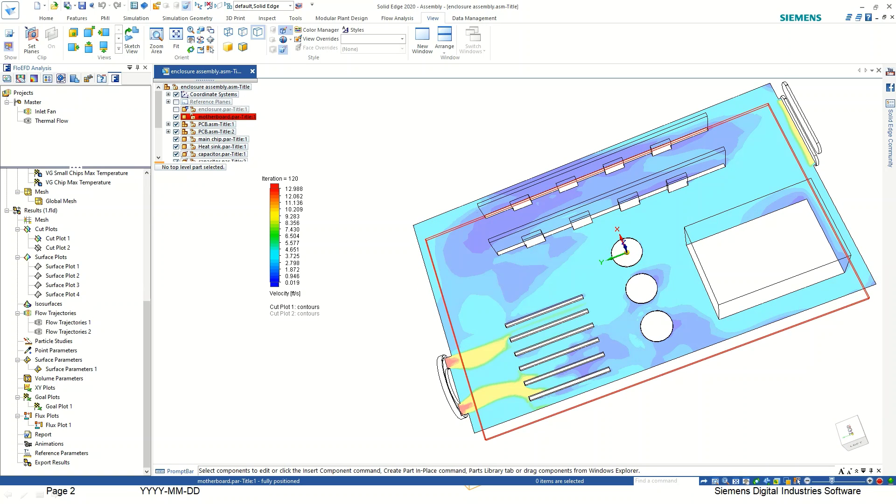
{"action": "middle_click_drag", "start_coordinate": [574, 364], "coordinate": [576, 397]}
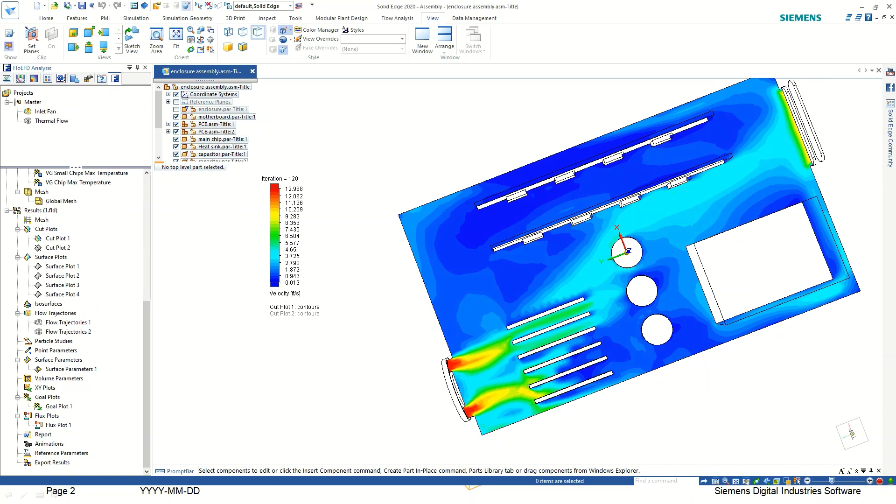
{"action": "left_click", "coordinate": [852, 433]}
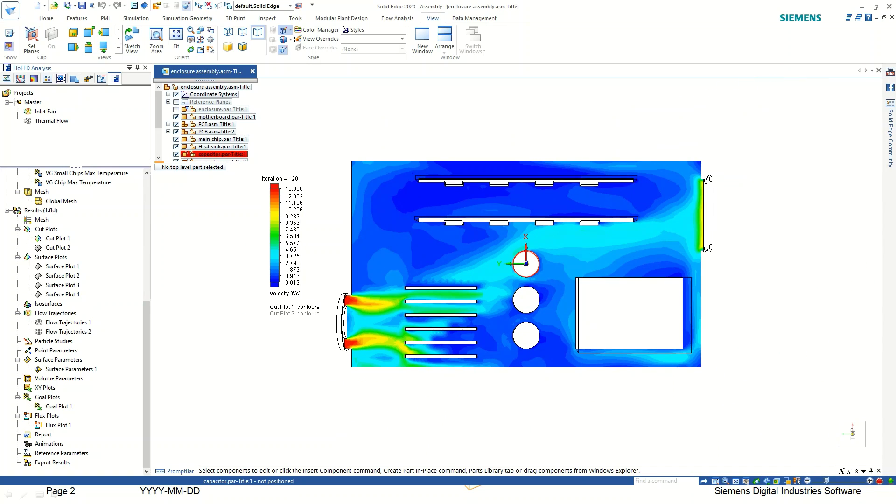
{"action": "left_click", "coordinate": [58, 238]}
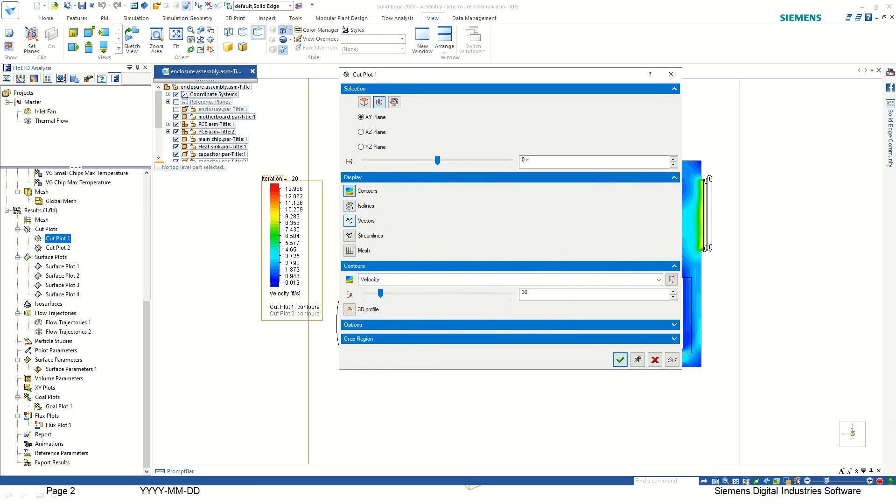
{"action": "left_click", "coordinate": [349, 221]}
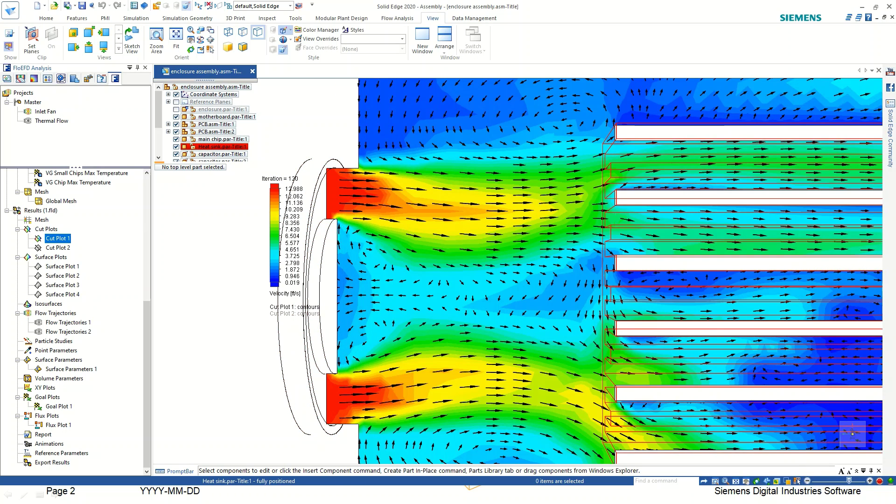
Step: Examine the velocity vectors from the inlet fan through the heat sink fins and around the capacitors
{"action": "scroll", "coordinate": [479, 227], "scroll_direction": "down", "scroll_amount": 2}
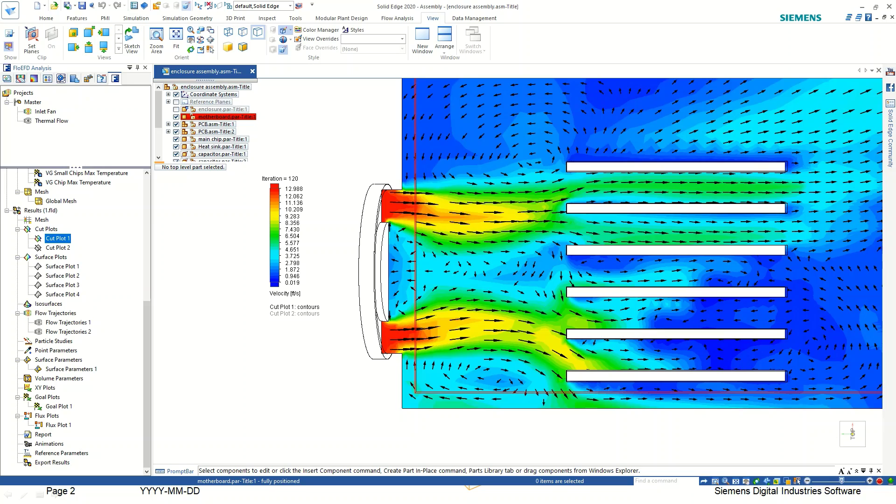
{"action": "scroll", "coordinate": [555, 330], "scroll_direction": "down", "scroll_amount": 2}
{"action": "mouse_move", "coordinate": [555, 330]}
{"action": "middle_mouse_down"}
{"action": "mouse_move", "coordinate": [541, 238]}
{"action": "mouse_move", "coordinate": [534, 259]}
{"action": "mouse_move", "coordinate": [544, 322]}
{"action": "middle_mouse_up"}
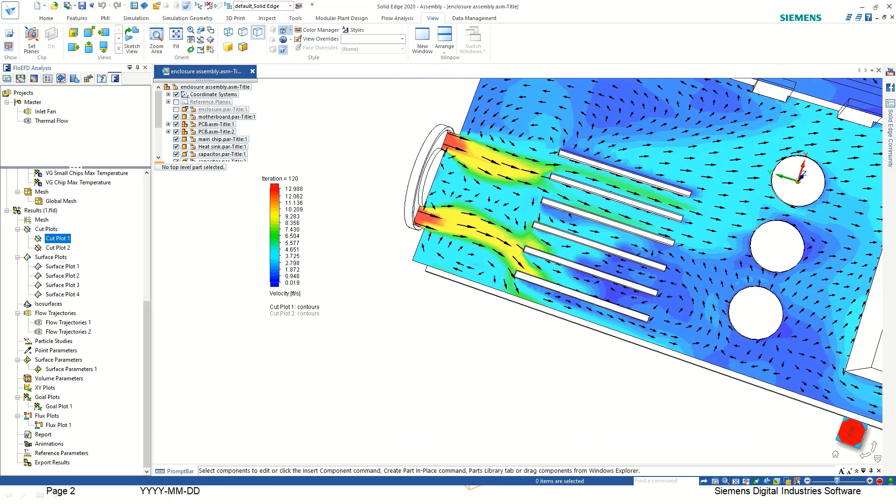
{"action": "left_click", "coordinate": [851, 431]}
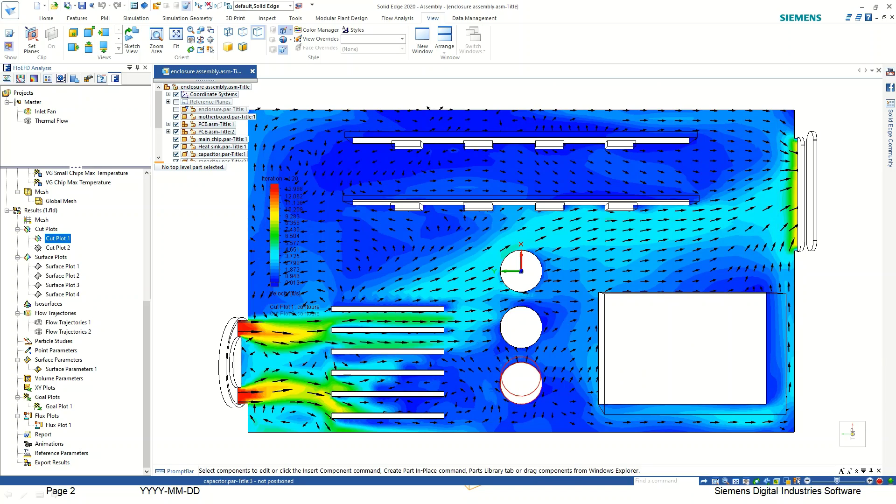
{"action": "middle_click_drag", "start_coordinate": [495, 373], "coordinate": [483, 348]}
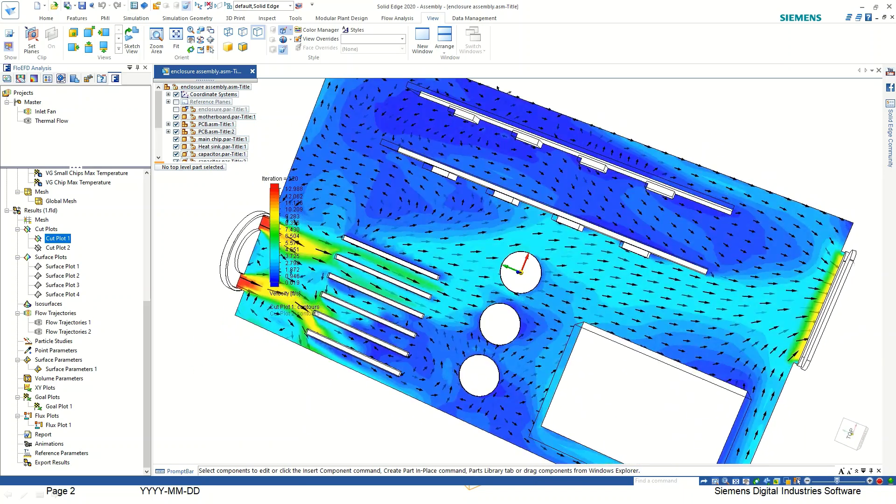
{"action": "left_click", "coordinate": [852, 431]}
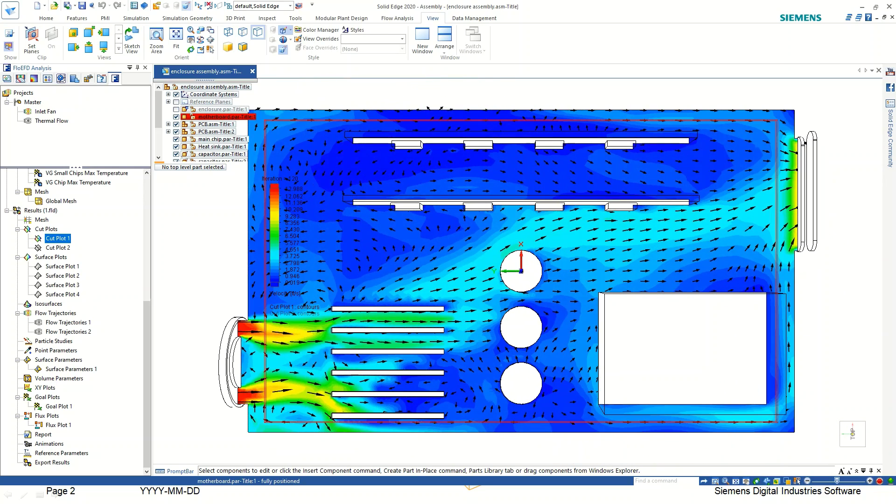
{"action": "scroll", "coordinate": [535, 259], "scroll_direction": "down", "scroll_amount": 1}
{"action": "scroll", "coordinate": [263, 302], "scroll_direction": "up", "scroll_amount": 2}
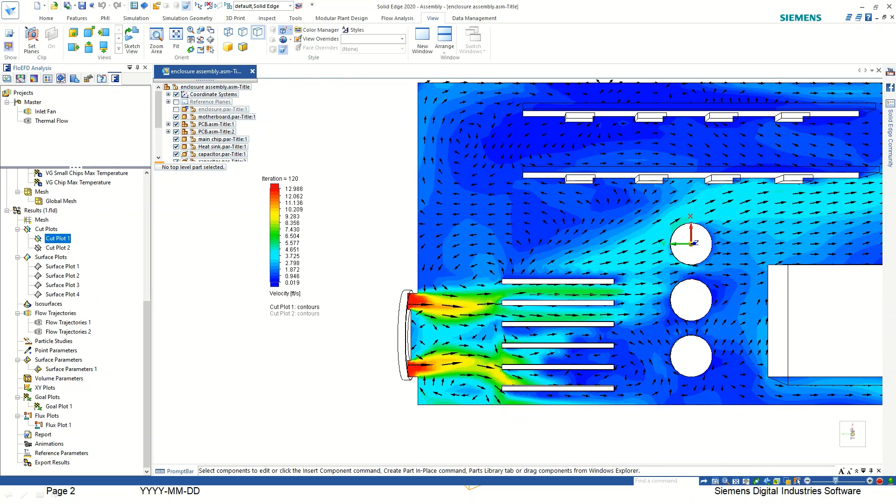
{"action": "scroll", "coordinate": [289, 298], "scroll_direction": "down", "scroll_amount": 1}
Step: Edit Cut Plot 1 to display only isolines, turning off contours and vectors, and preview the plot
{"action": "right_click", "coordinate": [65, 239]}
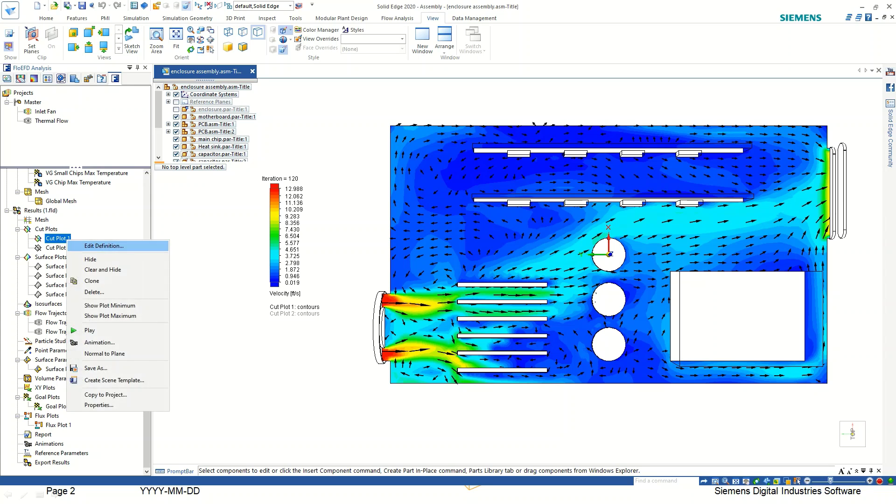
{"action": "left_click", "coordinate": [82, 245]}
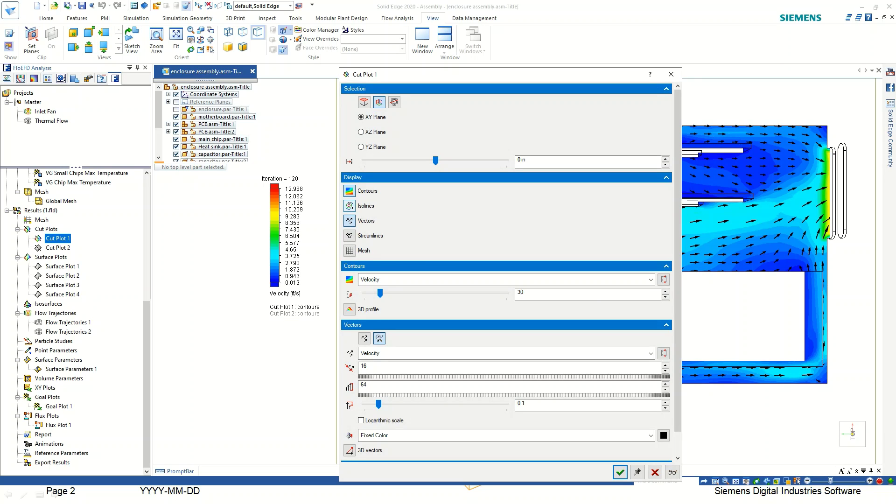
{"action": "left_click", "coordinate": [349, 205]}
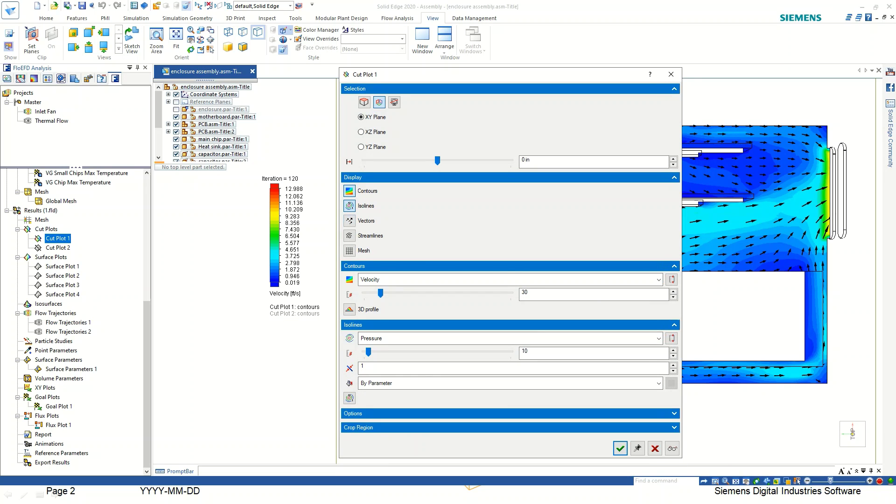
{"action": "left_click", "coordinate": [349, 191]}
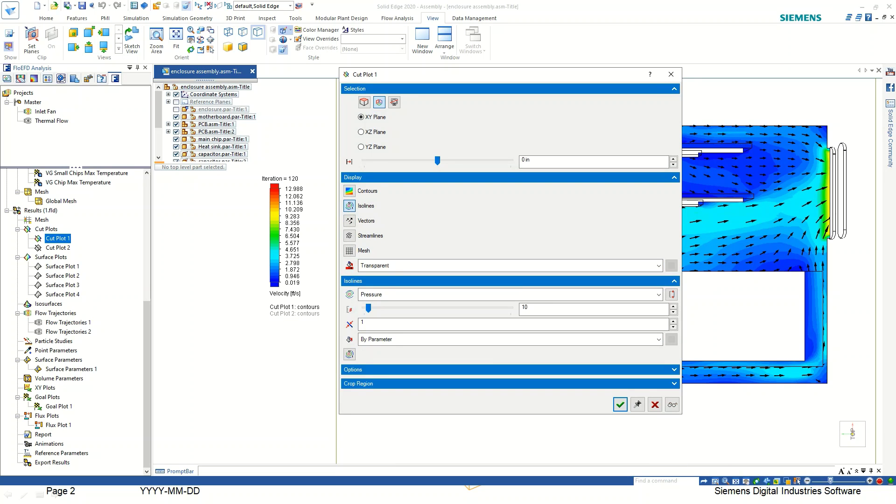
{"action": "left_click_drag", "start_coordinate": [509, 111], "coordinate": [295, 107]}
{"action": "left_click", "coordinate": [459, 401]}
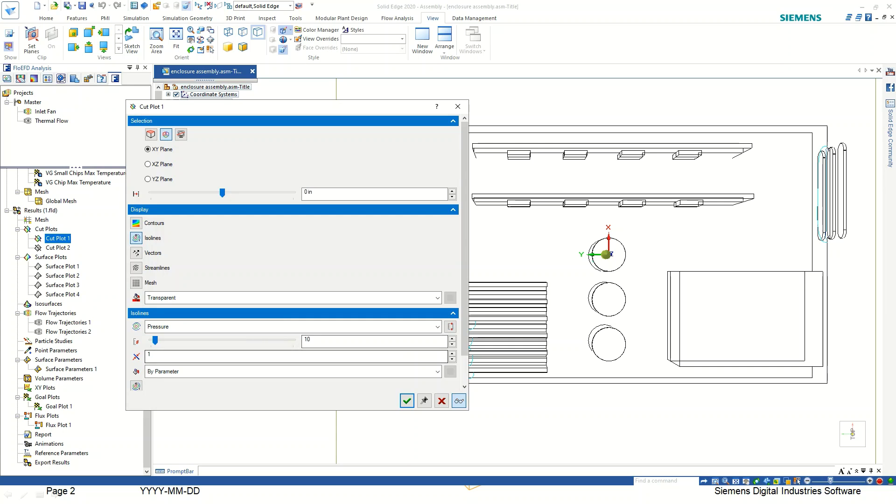
Step: Set the isolines parameter of Cut Plot 1 to Velocity
{"action": "scroll", "coordinate": [293, 327], "scroll_direction": "down", "scroll_amount": 1}
{"action": "left_click", "coordinate": [170, 298]}
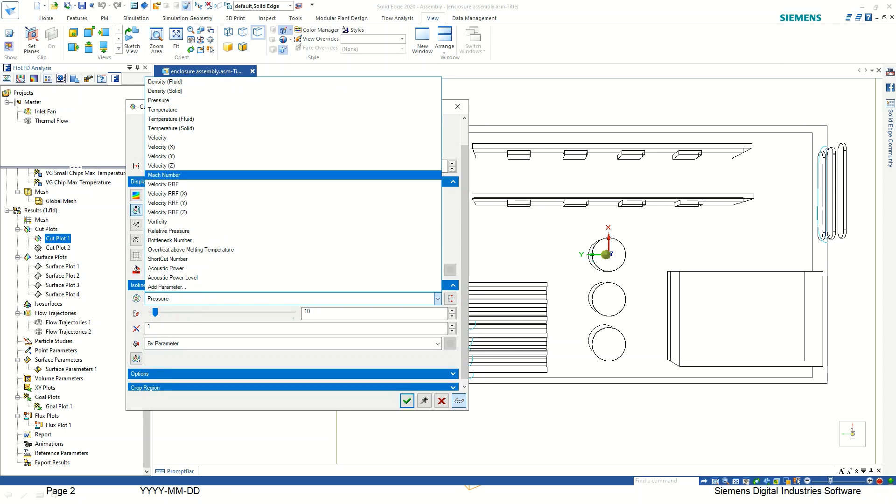
{"action": "left_click", "coordinate": [171, 138]}
Step: Examine the velocity isolines between the inlet fan openings and the heat sink fins
{"action": "scroll", "coordinate": [749, 244], "scroll_direction": "down", "scroll_amount": 2}
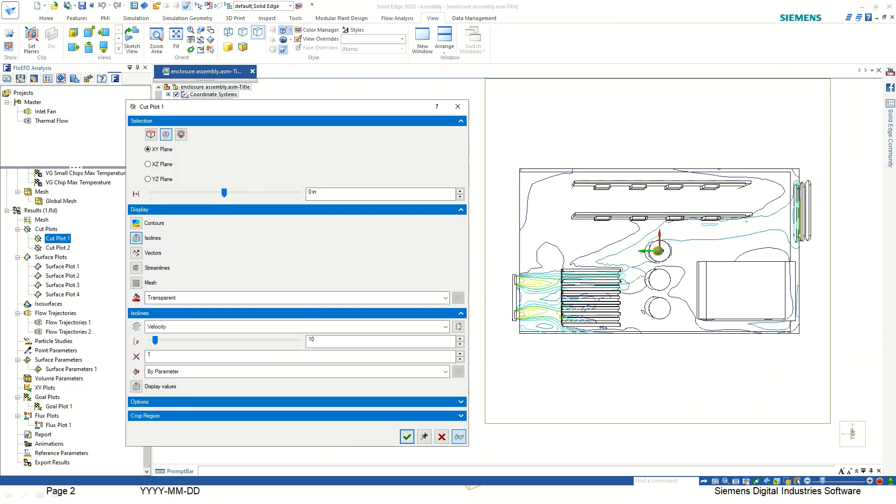
{"action": "scroll", "coordinate": [575, 265], "scroll_direction": "up", "scroll_amount": 1}
{"action": "scroll", "coordinate": [529, 296], "scroll_direction": "up", "scroll_amount": 3}
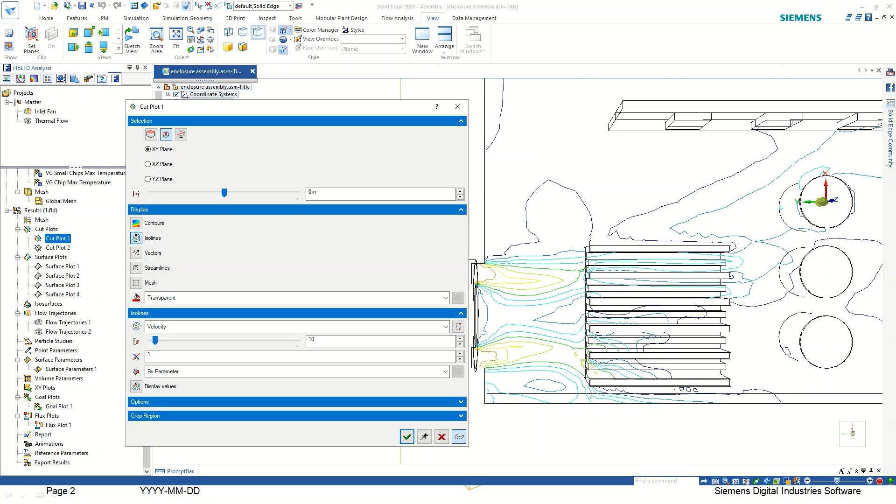
{"action": "scroll", "coordinate": [464, 278], "scroll_direction": "up", "scroll_amount": 5}
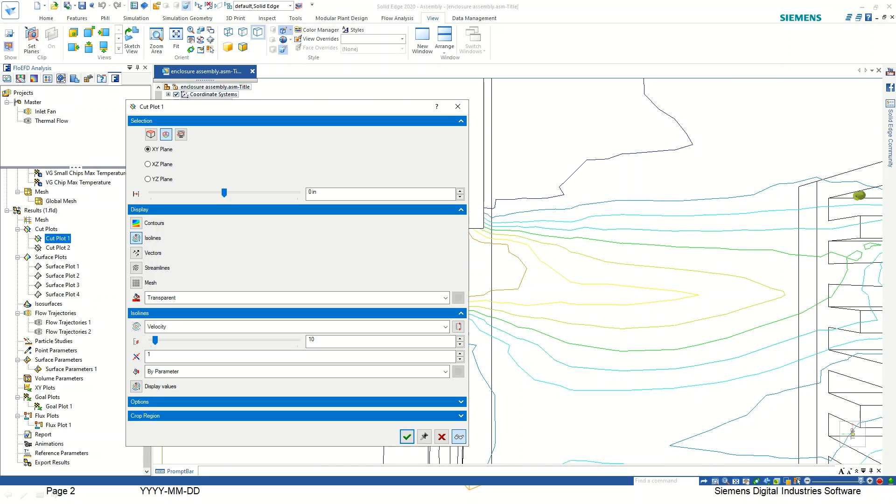
{"action": "scroll", "coordinate": [630, 280], "scroll_direction": "down", "scroll_amount": 6}
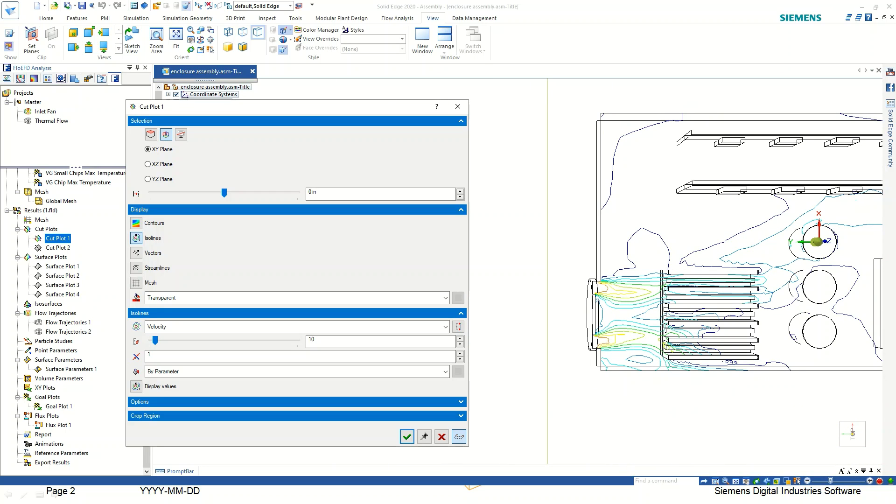
{"action": "scroll", "coordinate": [667, 282], "scroll_direction": "up", "scroll_amount": 4}
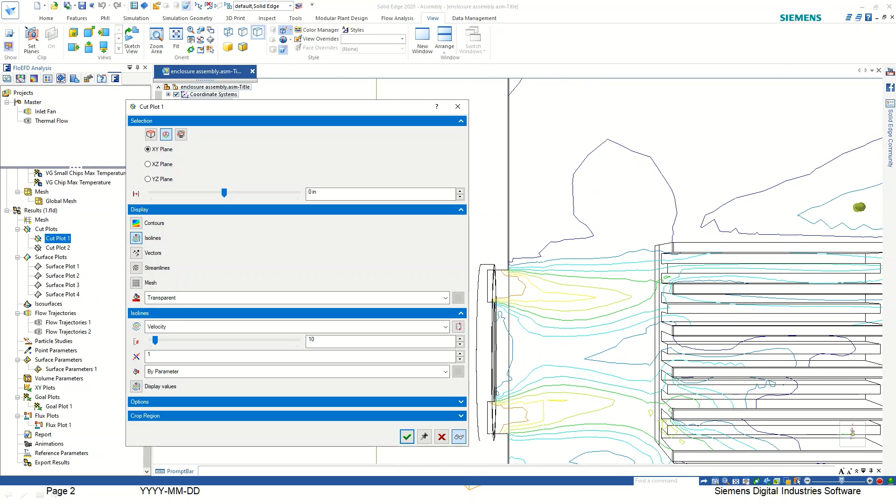
{"action": "scroll", "coordinate": [587, 345], "scroll_direction": "down", "scroll_amount": 2}
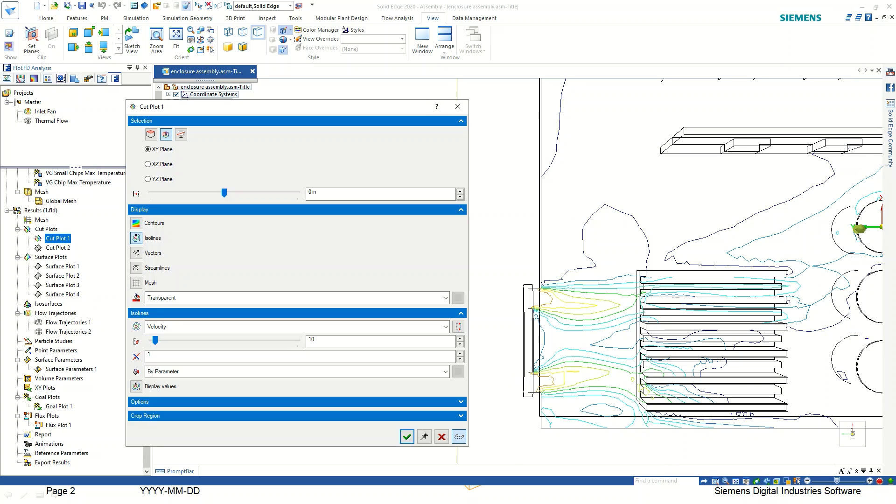
Step: Switch Cut Plot 1 from isolines to velocity vectors and review the flow across the whole enclosure
{"action": "left_click_drag", "start_coordinate": [382, 106], "coordinate": [460, 58]}
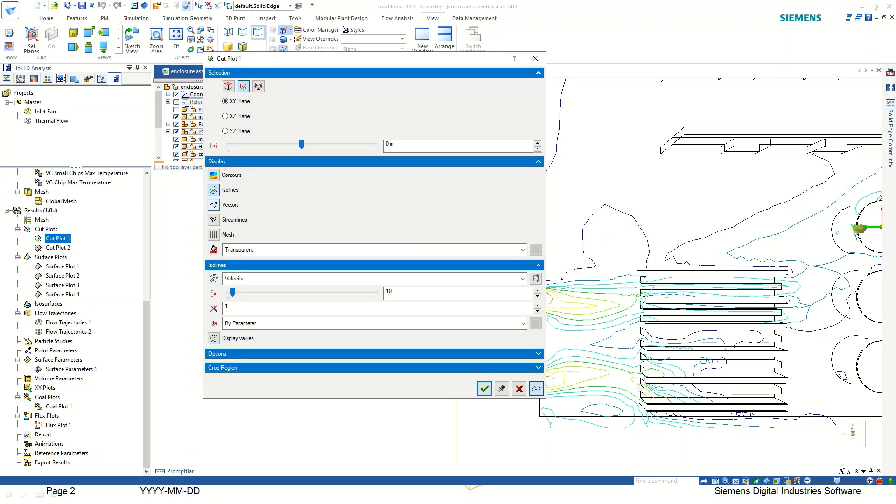
{"action": "left_click", "coordinate": [213, 190]}
{"action": "left_click", "coordinate": [214, 205]}
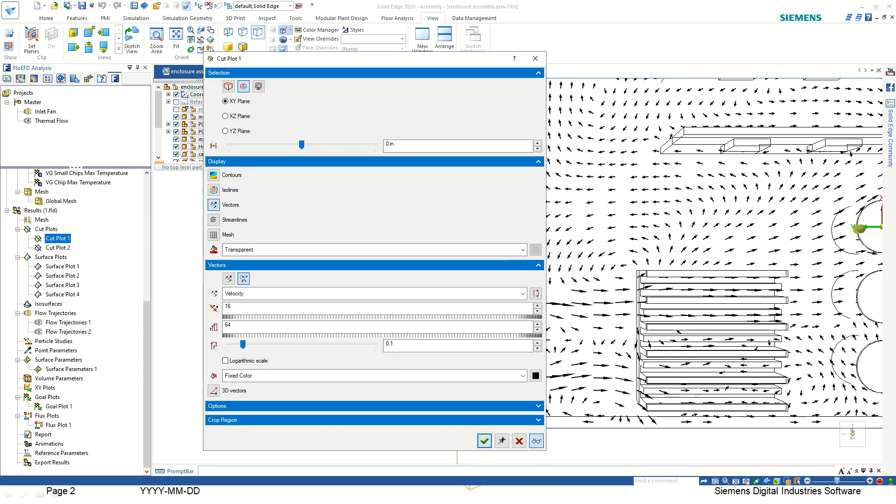
{"action": "scroll", "coordinate": [647, 243], "scroll_direction": "down", "scroll_amount": 5}
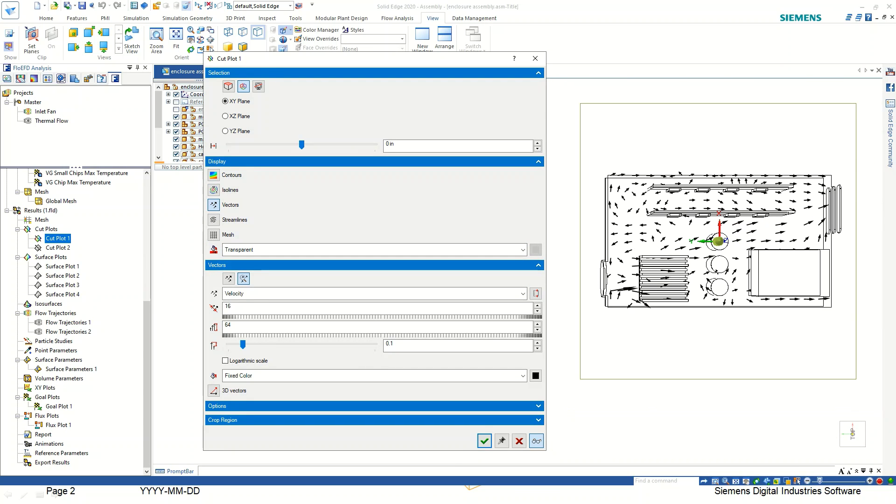
{"action": "scroll", "coordinate": [798, 234], "scroll_direction": "up", "scroll_amount": 1}
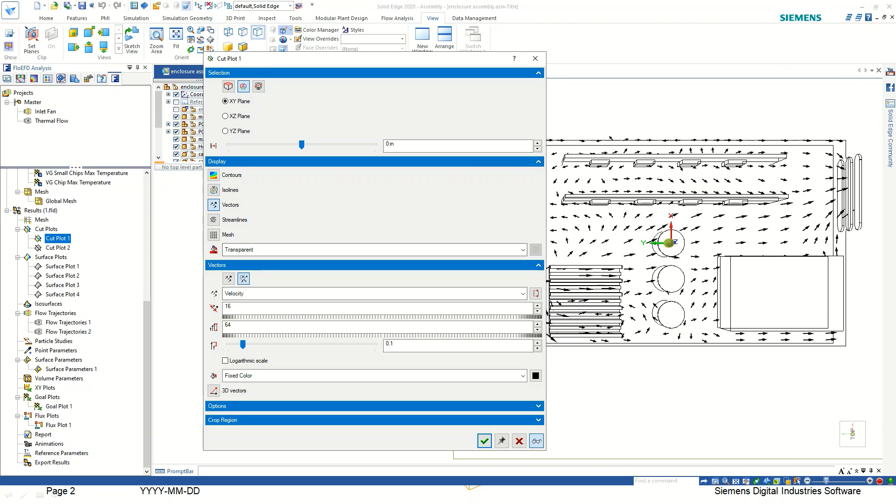
Step: Display only velocity streamlines in Cut Plot 1, turning off vectors, and examine the swirls around the boards
{"action": "left_click", "coordinate": [213, 220]}
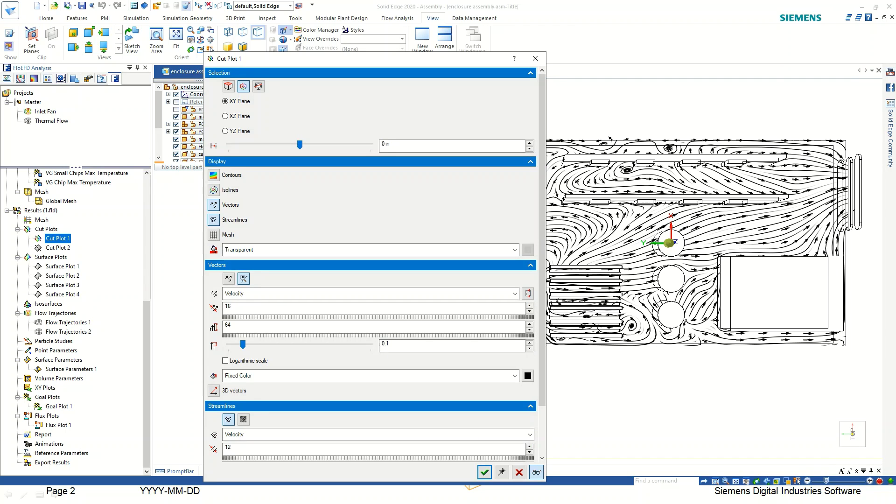
{"action": "left_click", "coordinate": [214, 205]}
{"action": "scroll", "coordinate": [668, 287], "scroll_direction": "down", "scroll_amount": 2}
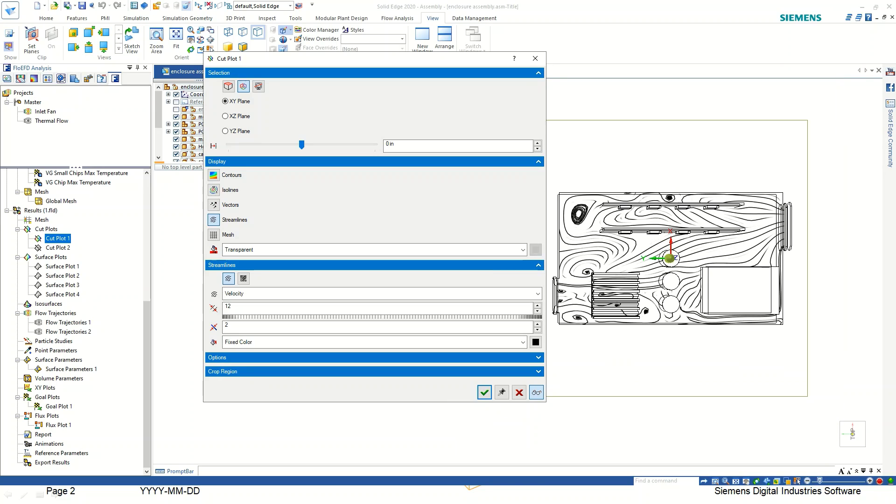
{"action": "scroll", "coordinate": [608, 247], "scroll_direction": "up", "scroll_amount": 2}
{"action": "scroll", "coordinate": [555, 224], "scroll_direction": "up", "scroll_amount": 5}
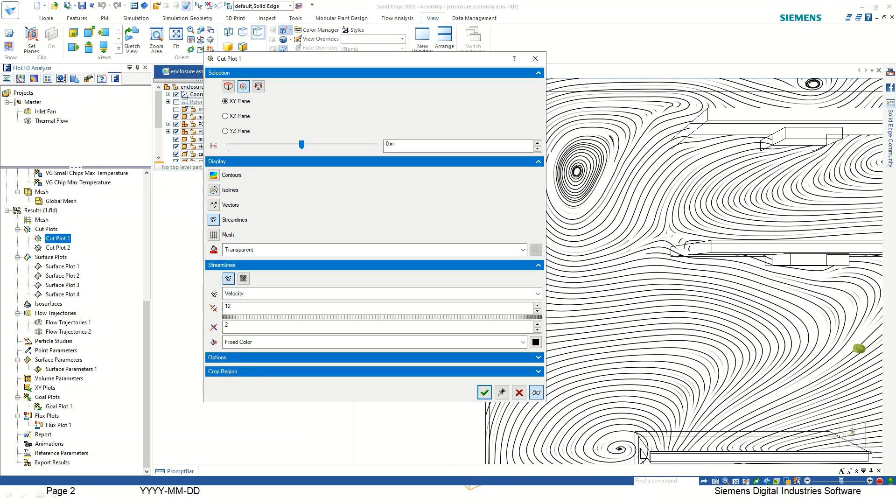
{"action": "scroll", "coordinate": [588, 192], "scroll_direction": "down", "scroll_amount": 4}
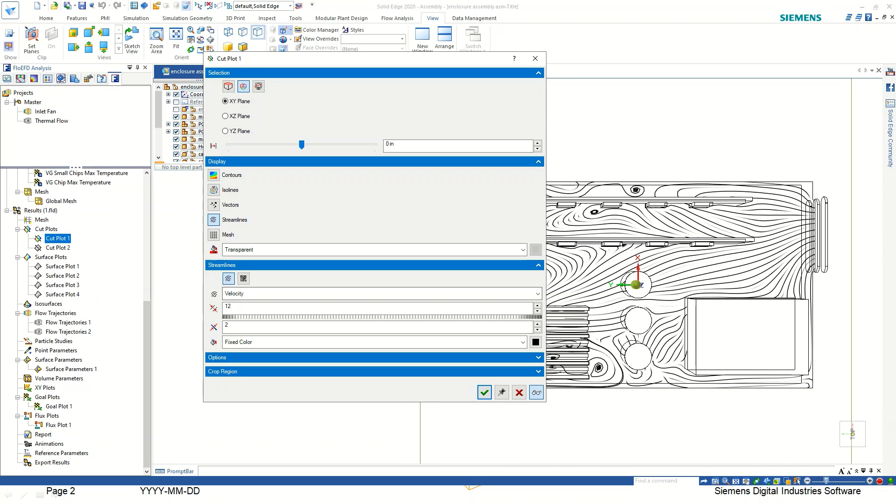
Step: Replace the streamlines in Cut Plot 1 with the mesh display and inspect the cells around the capacitors
{"action": "left_click", "coordinate": [214, 219]}
{"action": "left_click", "coordinate": [214, 235]}
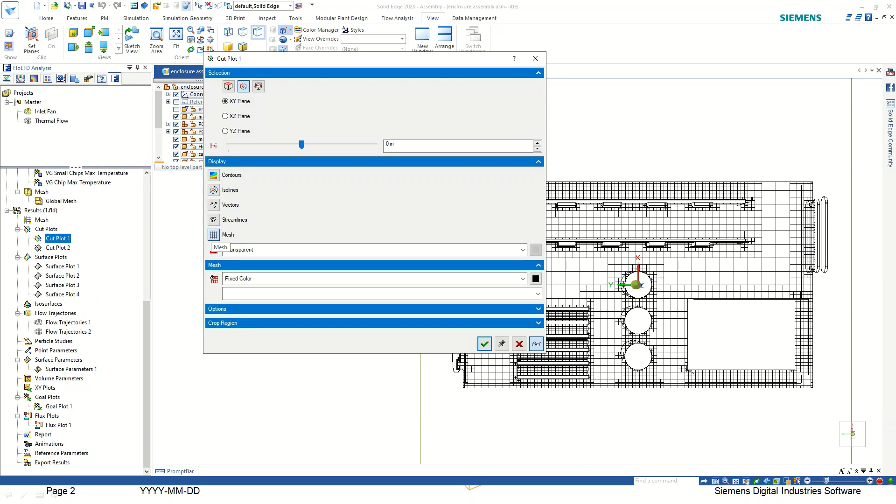
{"action": "scroll", "coordinate": [643, 356], "scroll_direction": "up", "scroll_amount": 4}
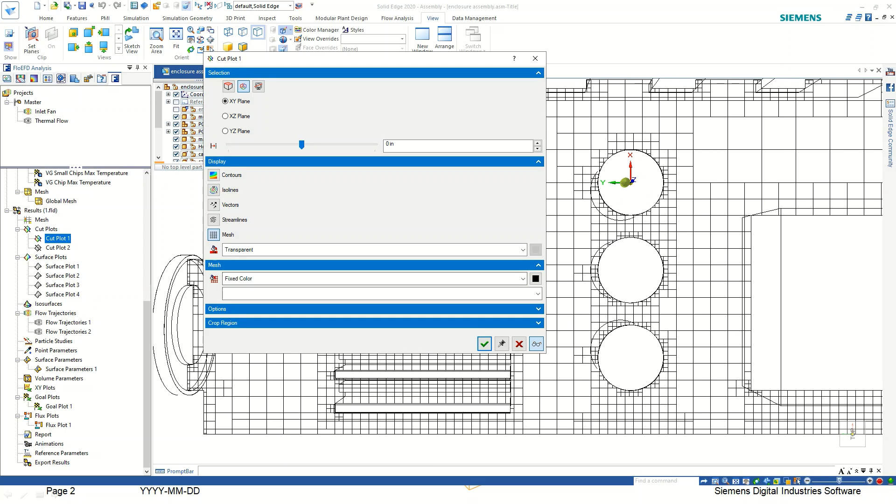
{"action": "left_click", "coordinate": [523, 279]}
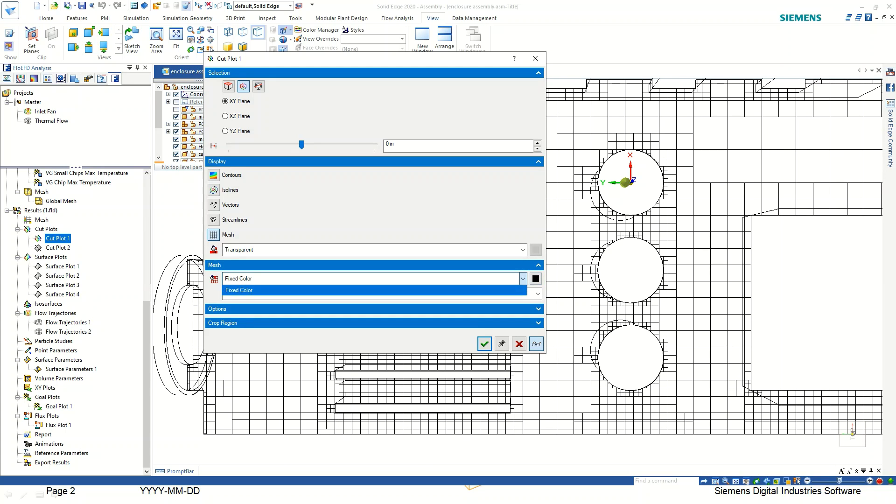
{"action": "left_click", "coordinate": [523, 278]}
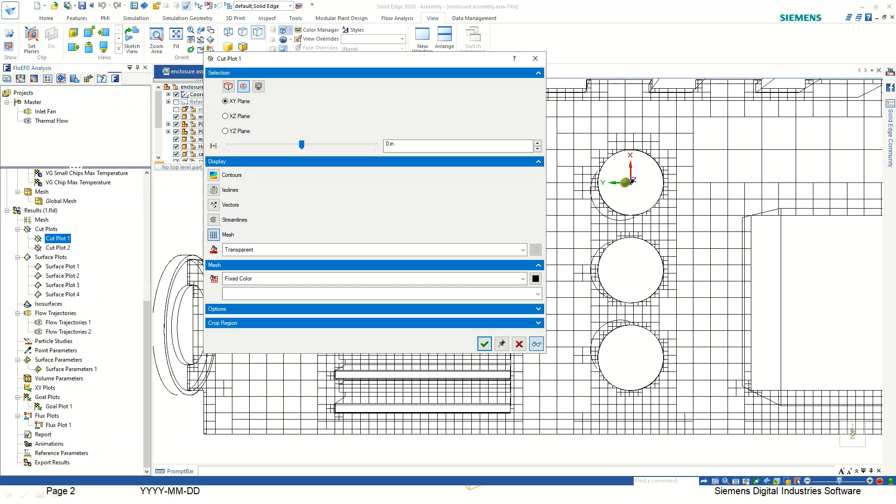
{"action": "left_click", "coordinate": [523, 249]}
{"action": "left_click", "coordinate": [523, 250]}
Step: Add velocity contours to the mesh in Cut Plot 1, accept the plot and view it in perspective
{"action": "scroll", "coordinate": [648, 341], "scroll_direction": "down", "scroll_amount": 4}
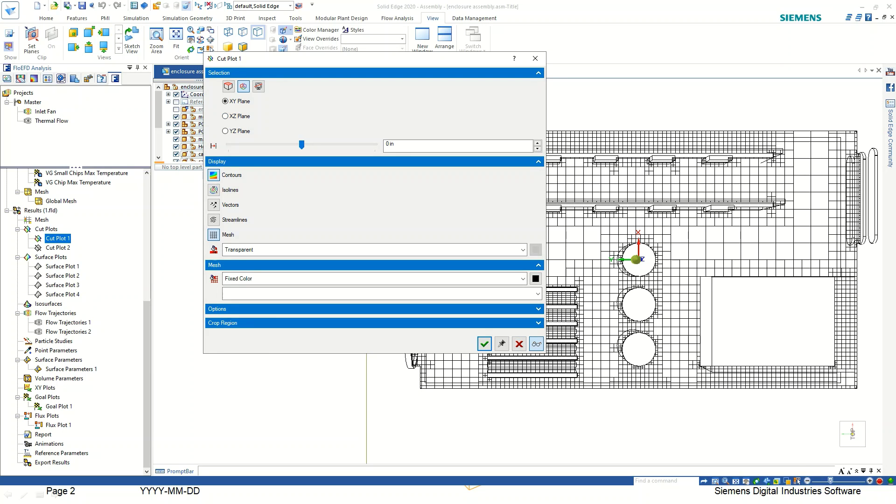
{"action": "left_click", "coordinate": [214, 175]}
{"action": "left_click", "coordinate": [484, 387]}
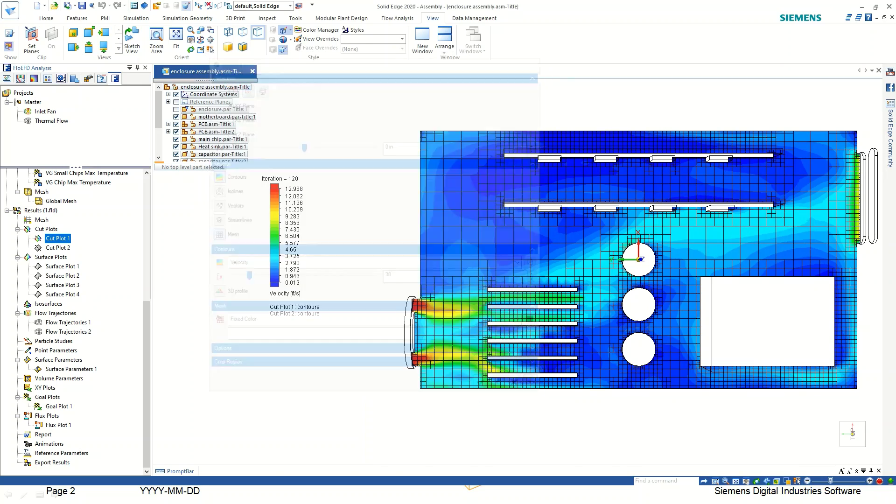
{"action": "middle_click_drag", "start_coordinate": [518, 359], "coordinate": [651, 299]}
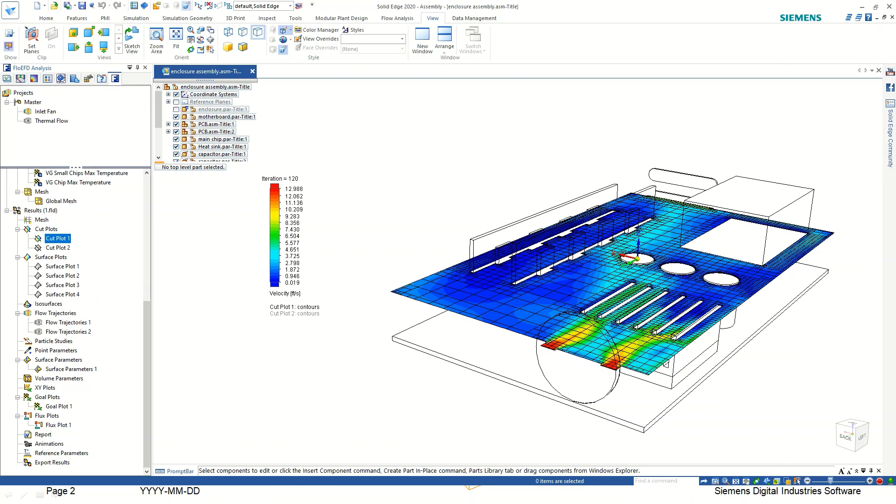
Step: Hide Cut Plot 1 so only the enclosure components are displayed
{"action": "right_click", "coordinate": [51, 264]}
{"action": "left_click", "coordinate": [69, 277]}
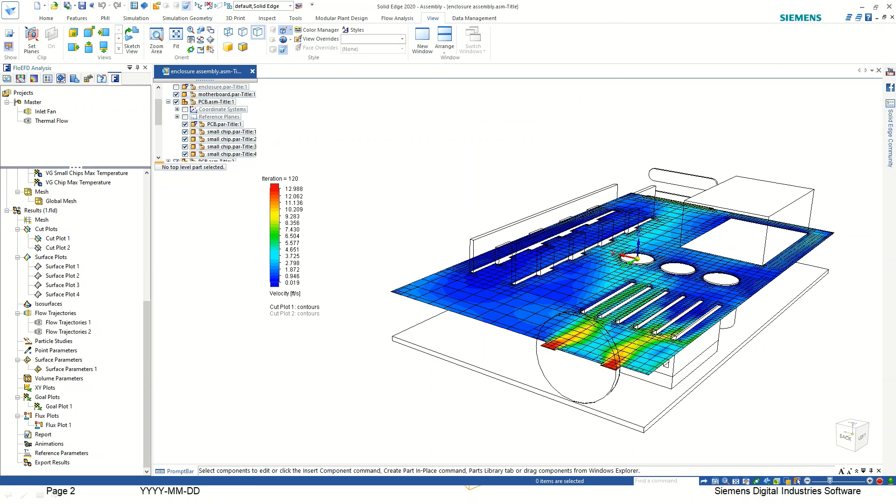
{"action": "right_click", "coordinate": [53, 239]}
{"action": "left_click", "coordinate": [70, 255]}
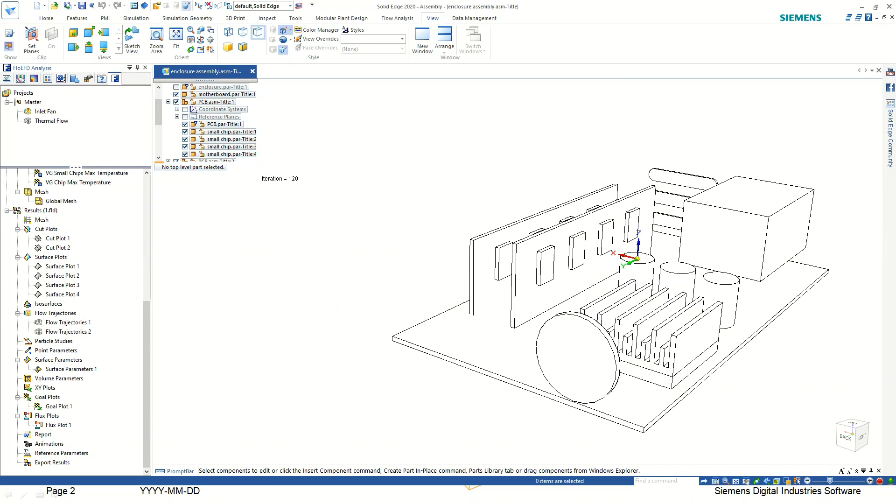
Step: Insert a surface plot with Temperature (Fluid) contours on the large face of the PCB nearest the heat sink
{"action": "right_click", "coordinate": [56, 257]}
{"action": "key", "text": "Escape"}
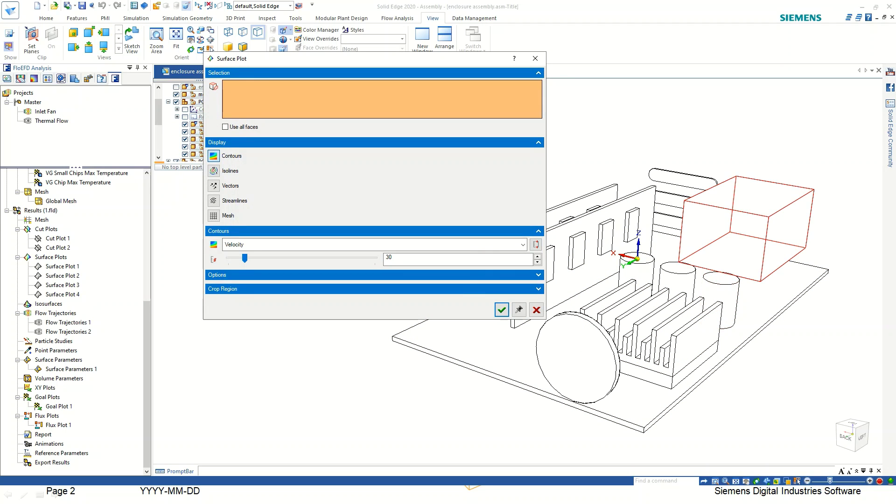
{"action": "left_click", "coordinate": [591, 254]}
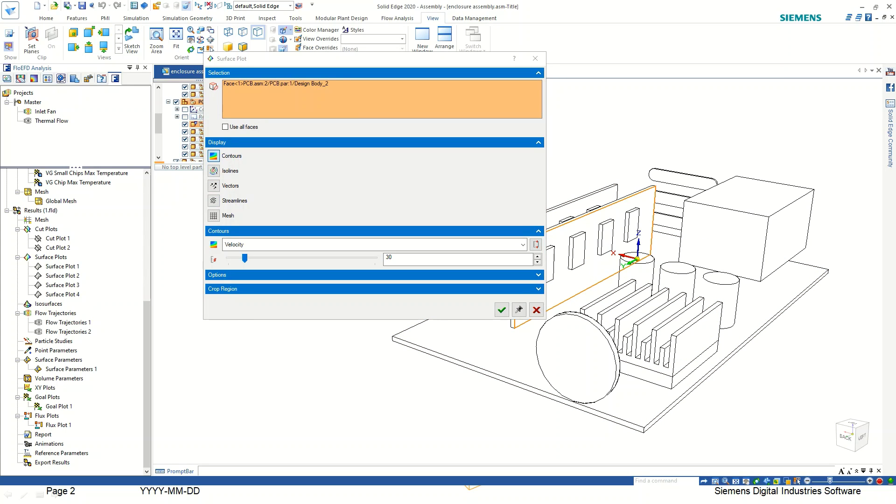
{"action": "left_click", "coordinate": [374, 245]}
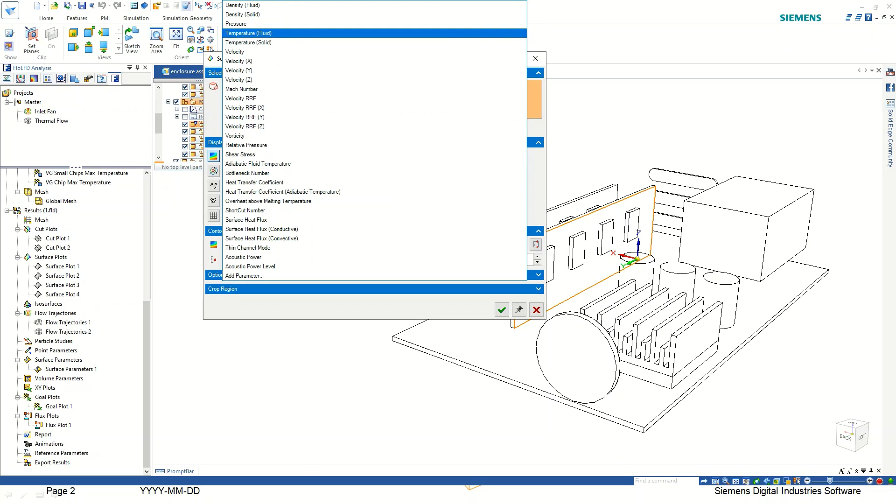
{"action": "left_click", "coordinate": [247, 33]}
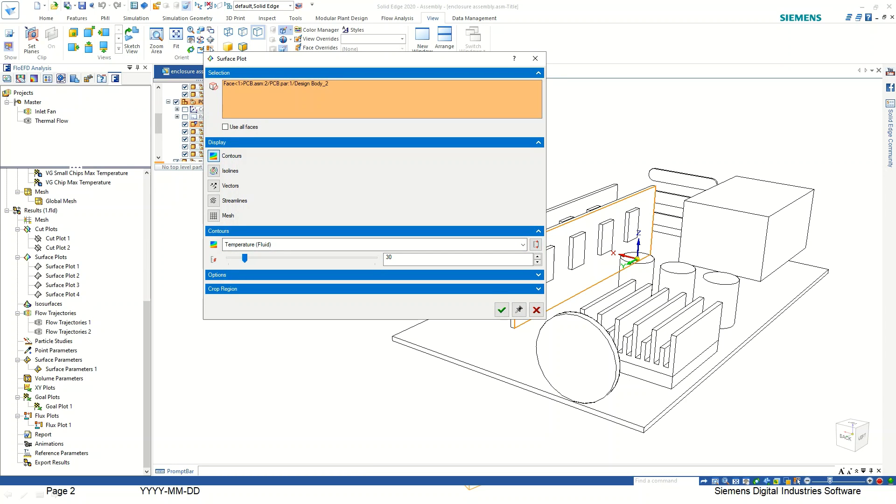
{"action": "left_click", "coordinate": [502, 310]}
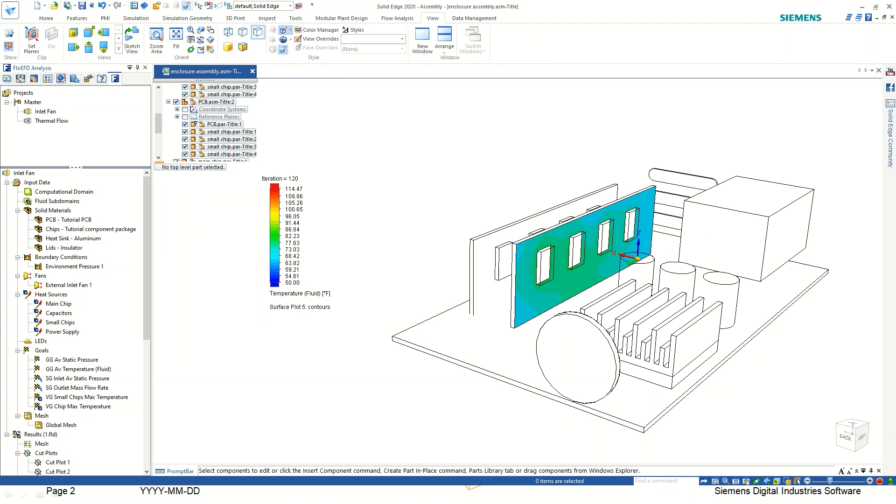
Step: Reset the temperature legend limits to the plot maximum and the plot minimum of 66.83 °F, and inspect the contours around the small chips
{"action": "left_click", "coordinate": [294, 189]}
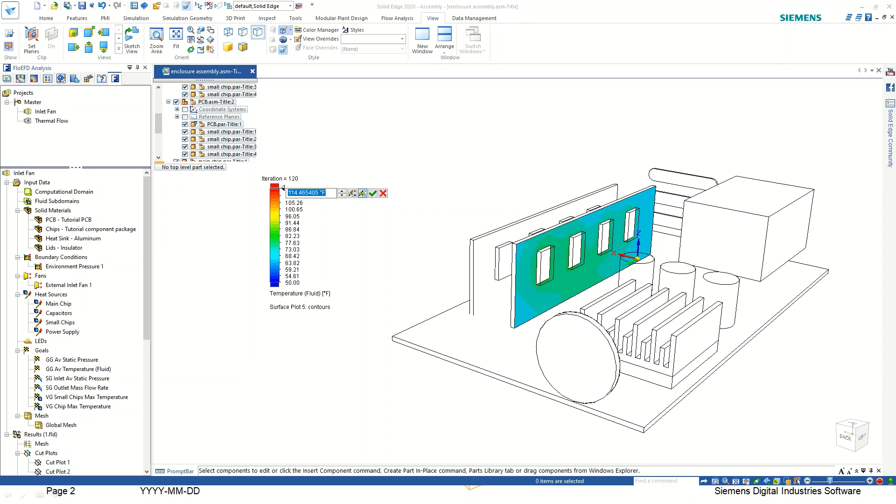
{"action": "left_click", "coordinate": [363, 192]}
{"action": "left_click", "coordinate": [372, 193]}
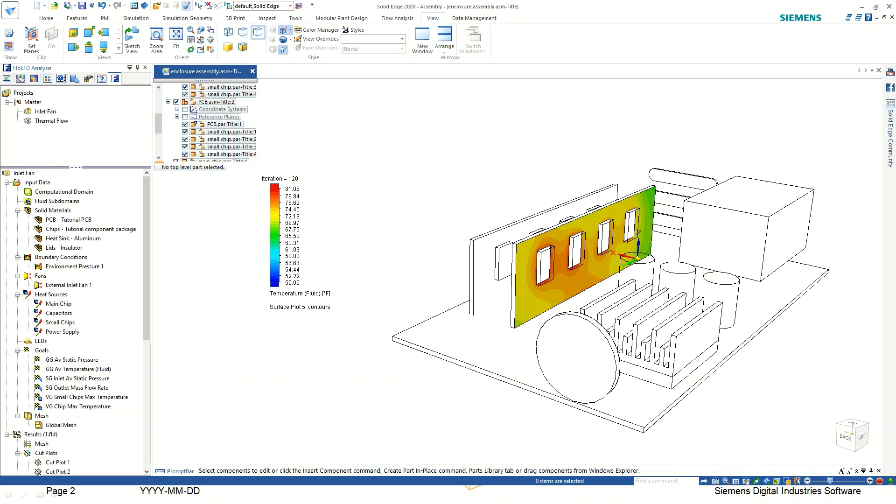
{"action": "left_click", "coordinate": [283, 282]}
{"action": "left_click", "coordinate": [363, 286]}
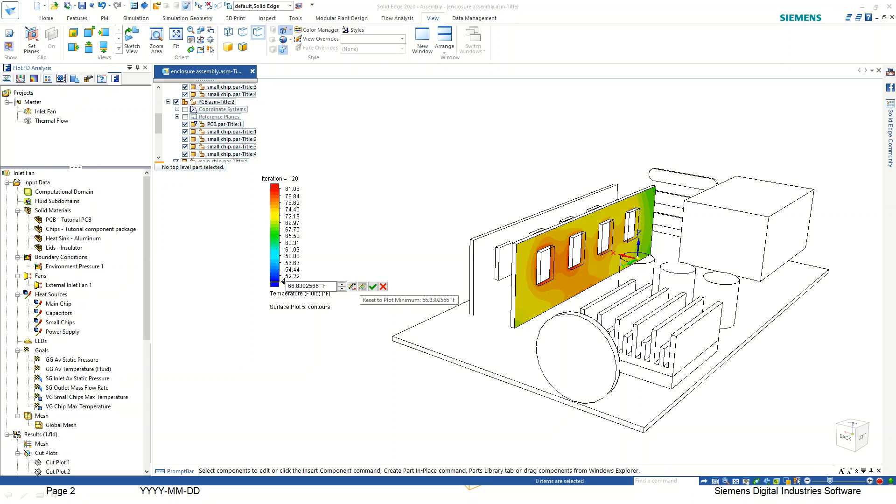
{"action": "left_click", "coordinate": [372, 286]}
{"action": "scroll", "coordinate": [619, 224], "scroll_direction": "up", "scroll_amount": 4}
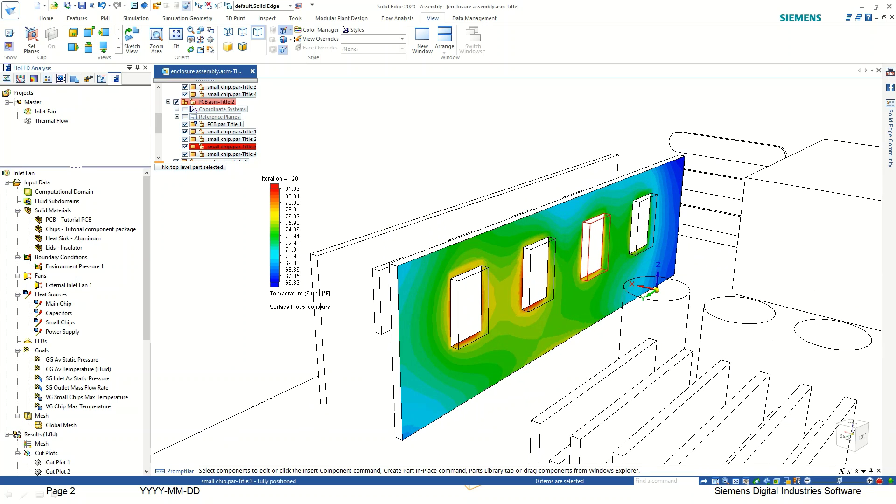
{"action": "scroll", "coordinate": [538, 228], "scroll_direction": "down", "scroll_amount": 3}
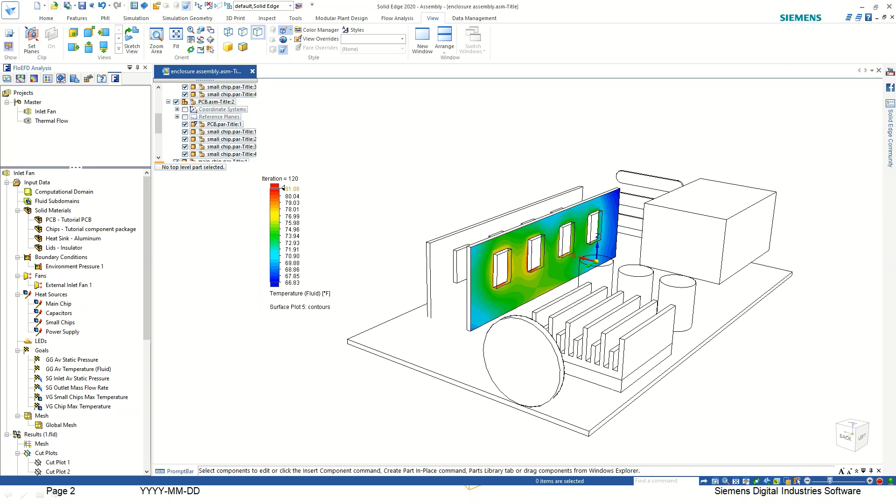
Step: Reset the temperature legend limits to the global maximum of 120 °F and the global minimum of 50 °F
{"action": "left_click", "coordinate": [283, 187]}
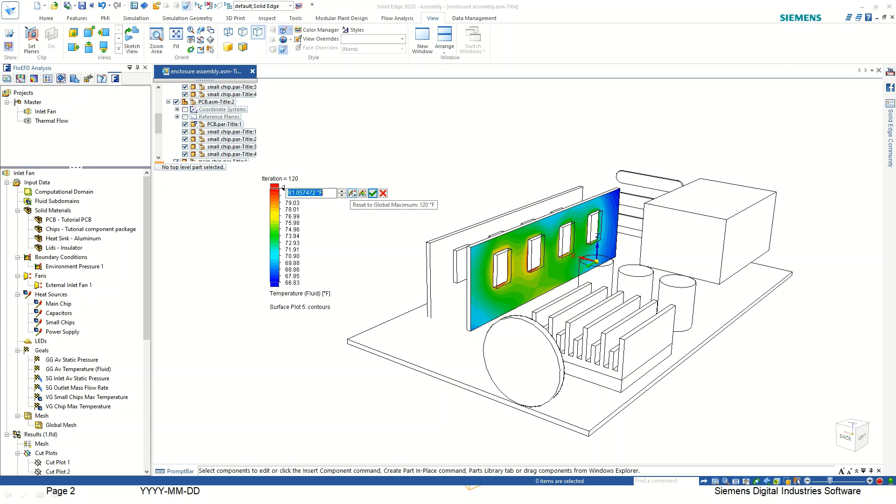
{"action": "left_click", "coordinate": [352, 193]}
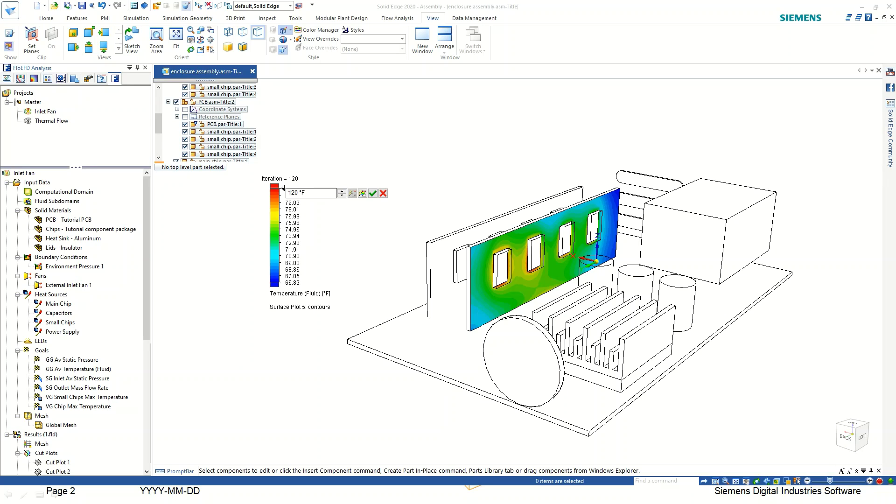
{"action": "key", "text": "Return"}
{"action": "left_click", "coordinate": [282, 282]}
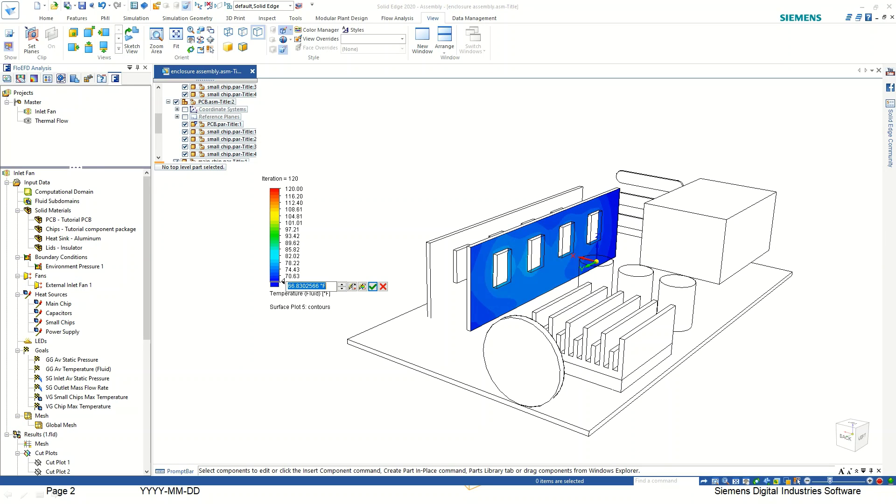
{"action": "left_click", "coordinate": [352, 286]}
{"action": "key", "text": "Return"}
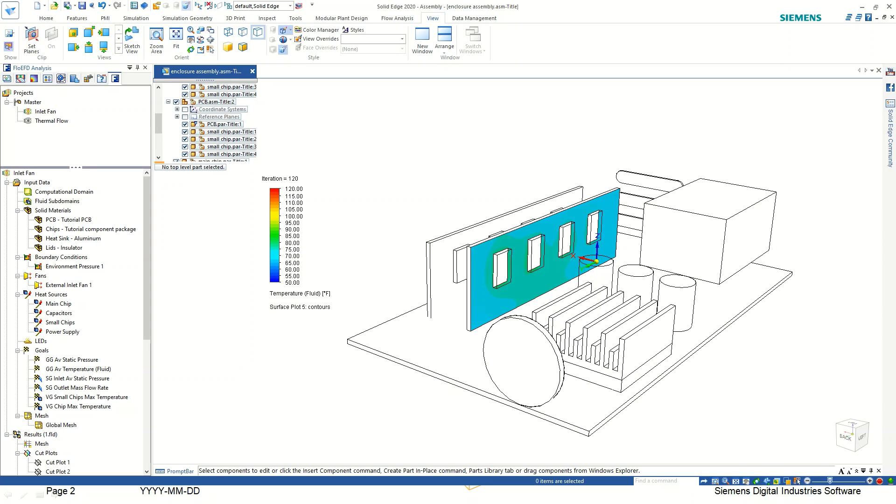
Step: Return the temperature legend to the plot's own limits of 81.06 °F maximum and 66.83 °F minimum
{"action": "left_click", "coordinate": [283, 187]}
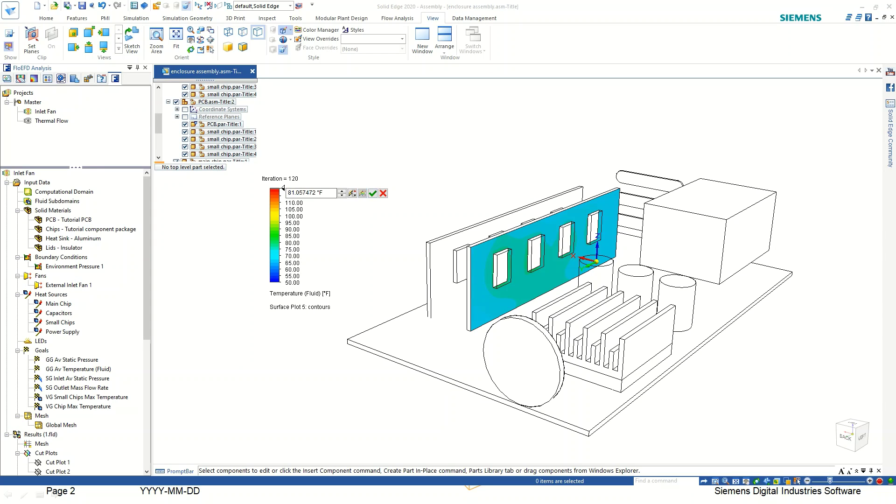
{"action": "left_click", "coordinate": [372, 193]}
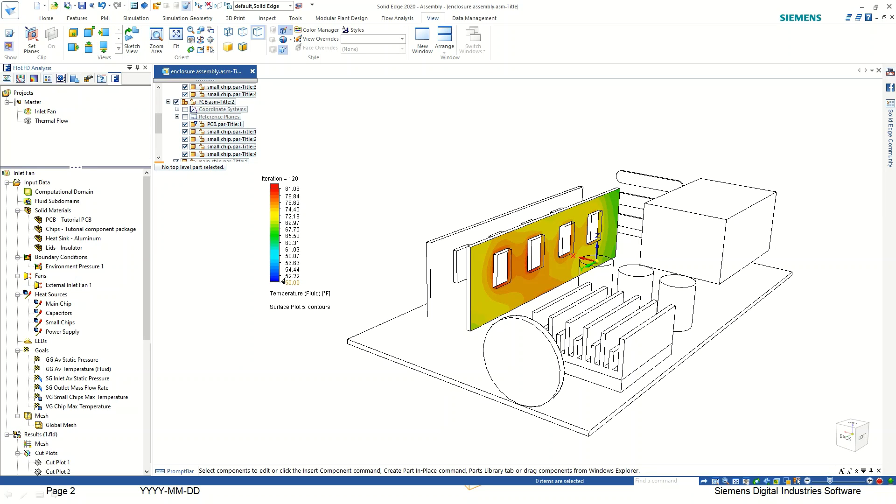
{"action": "left_click", "coordinate": [282, 281]}
{"action": "left_click", "coordinate": [362, 286]}
{"action": "left_click", "coordinate": [372, 286]}
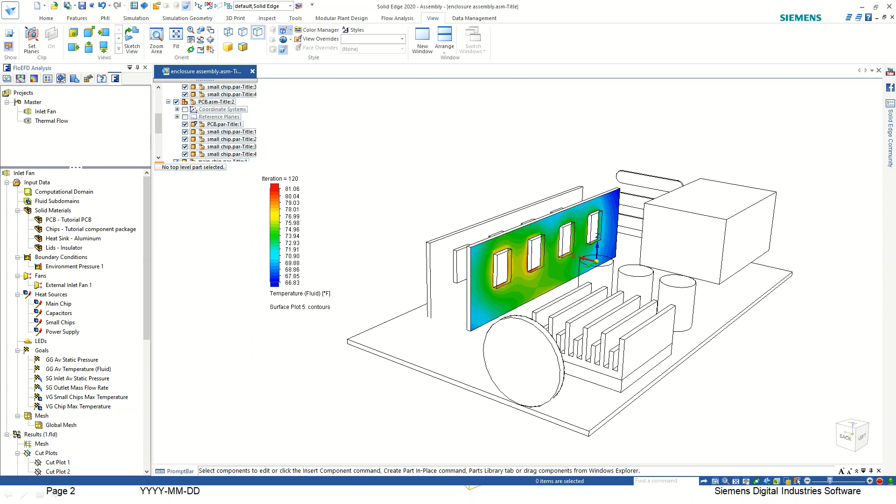
{"action": "scroll", "coordinate": [75, 322], "scroll_direction": "down", "scroll_amount": 4}
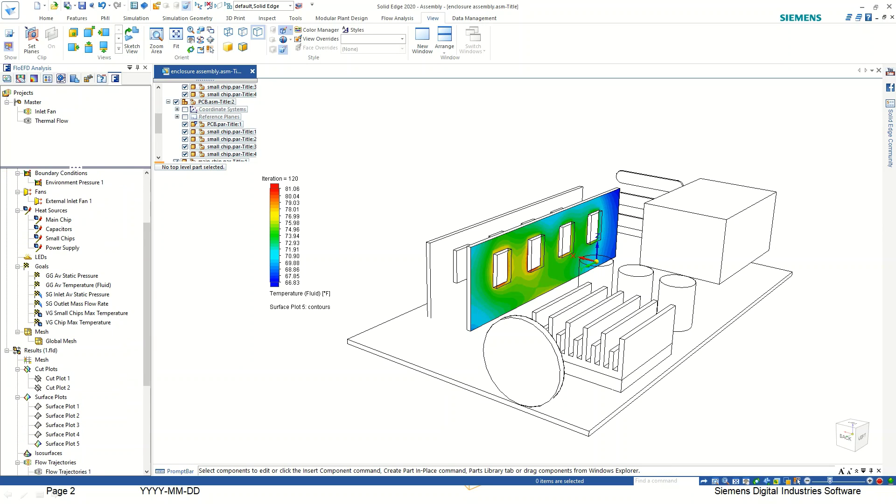
Step: Show Surface Plot 4's solid temperature contours on the heat sink alongside the PCB fluid temperature plot
{"action": "right_click", "coordinate": [57, 407]}
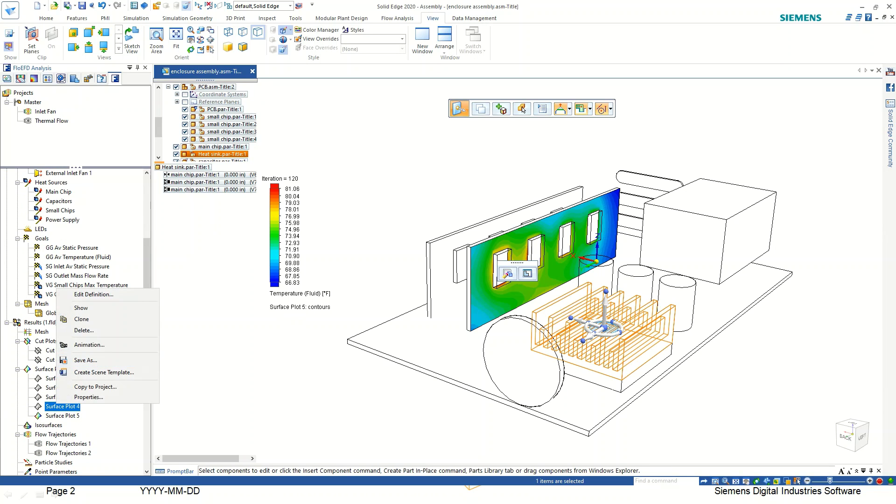
{"action": "left_click", "coordinate": [81, 308]}
{"action": "key", "text": "Escape"}
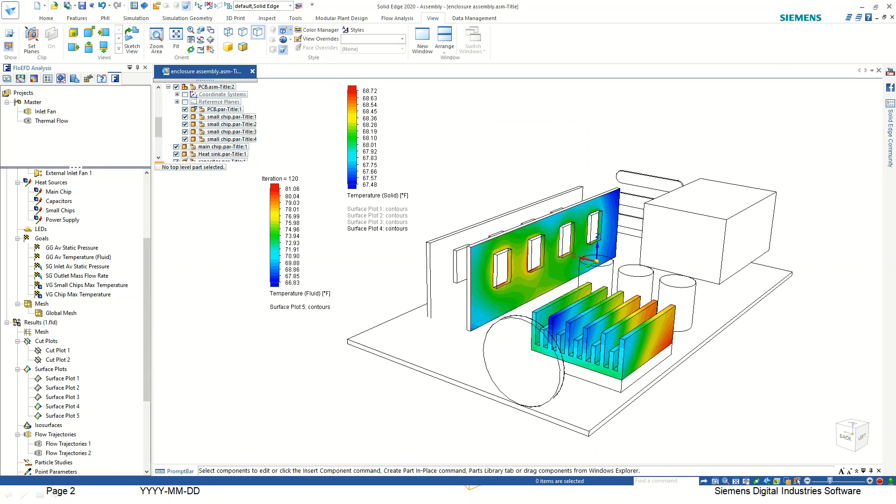
{"action": "scroll", "coordinate": [700, 280], "scroll_direction": "down", "scroll_amount": 2}
{"action": "middle_click_drag", "start_coordinate": [700, 280], "coordinate": [691, 266]}
{"action": "middle_click_drag", "start_coordinate": [621, 282], "coordinate": [595, 299]}
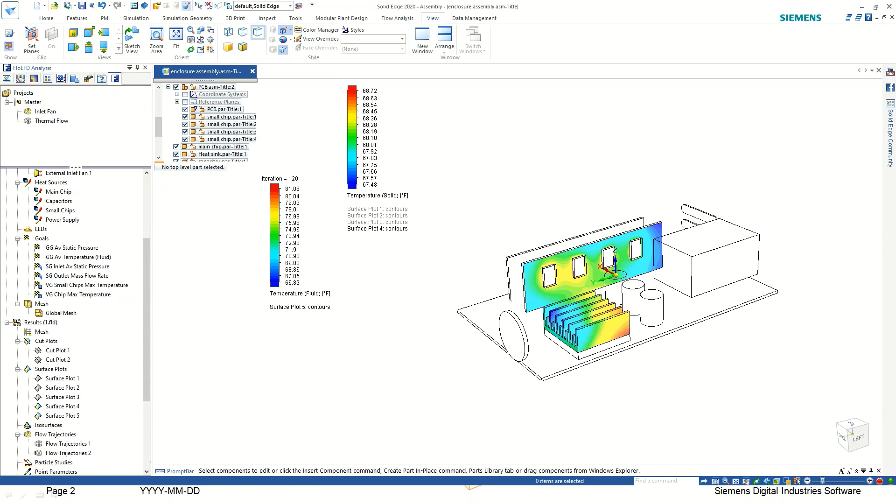
{"action": "scroll", "coordinate": [595, 299], "scroll_direction": "up", "scroll_amount": 5}
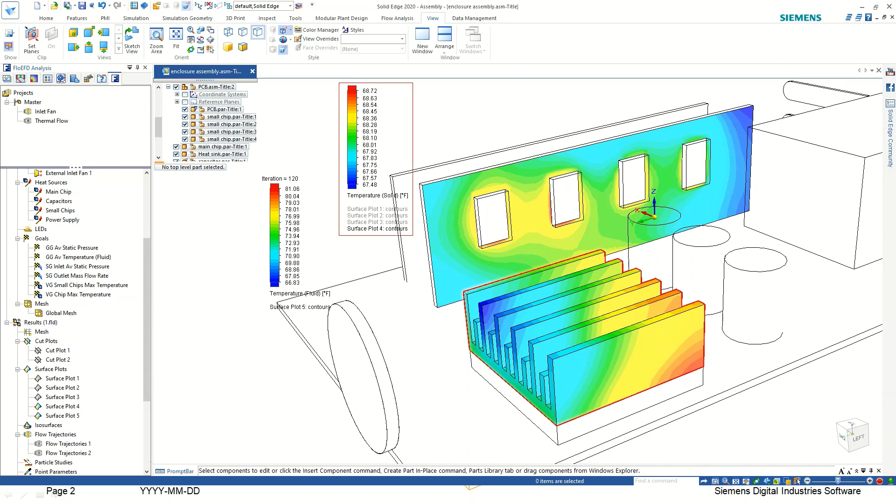
Step: Hide the fluid temperature surface plot on the PCB and inspect the heat sink's solid temperature contours
{"action": "right_click", "coordinate": [271, 266]}
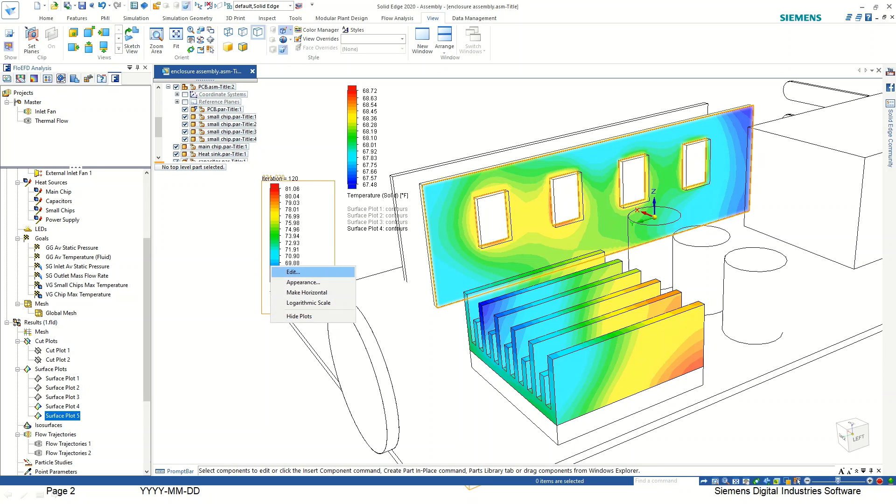
{"action": "left_click", "coordinate": [299, 317]}
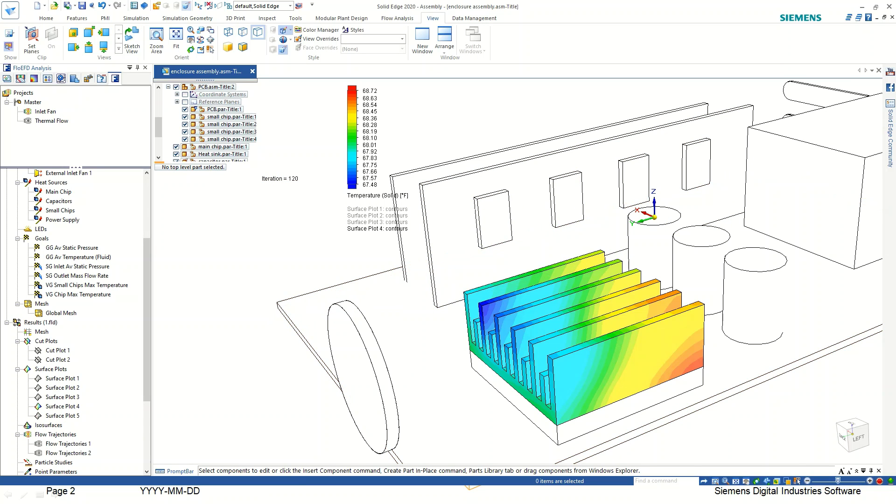
{"action": "scroll", "coordinate": [518, 338], "scroll_direction": "down", "scroll_amount": 3}
{"action": "mouse_move", "coordinate": [518, 338]}
{"action": "middle_mouse_down"}
{"action": "mouse_move", "coordinate": [546, 311]}
{"action": "mouse_move", "coordinate": [521, 329]}
{"action": "middle_mouse_up"}
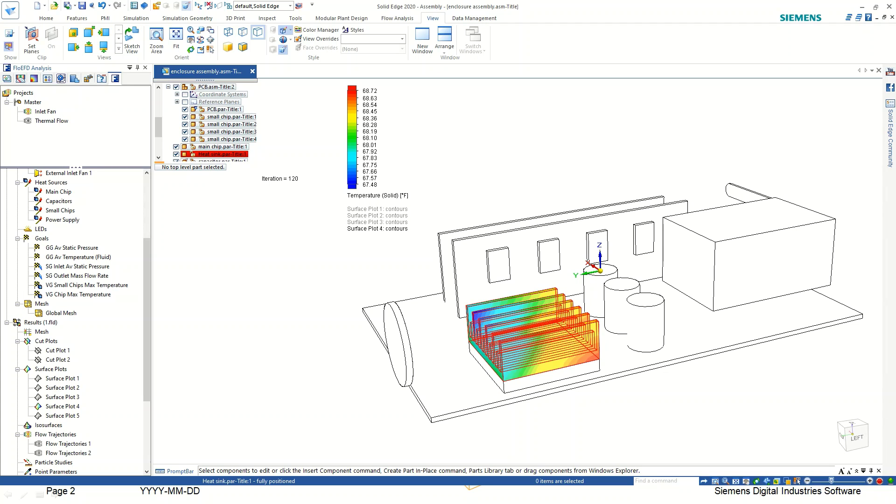
{"action": "scroll", "coordinate": [512, 322], "scroll_direction": "up", "scroll_amount": 4}
{"action": "scroll", "coordinate": [522, 380], "scroll_direction": "down", "scroll_amount": 3}
{"action": "mouse_move", "coordinate": [551, 383]}
{"action": "middle_mouse_down"}
{"action": "mouse_move", "coordinate": [514, 364]}
{"action": "mouse_move", "coordinate": [507, 381]}
{"action": "mouse_move", "coordinate": [560, 362]}
{"action": "mouse_move", "coordinate": [537, 386]}
{"action": "middle_mouse_up"}
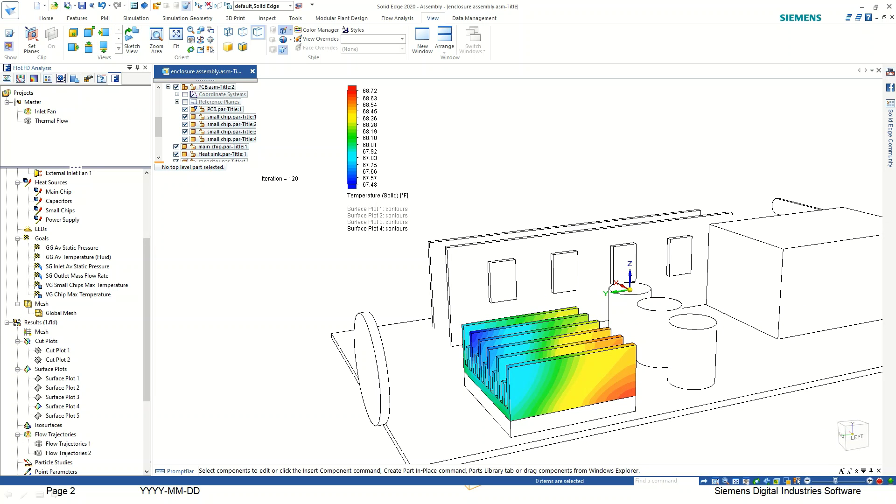
{"action": "mouse_move", "coordinate": [551, 378]}
{"action": "middle_mouse_down"}
{"action": "mouse_move", "coordinate": [486, 381]}
{"action": "mouse_move", "coordinate": [544, 379]}
{"action": "middle_mouse_up"}
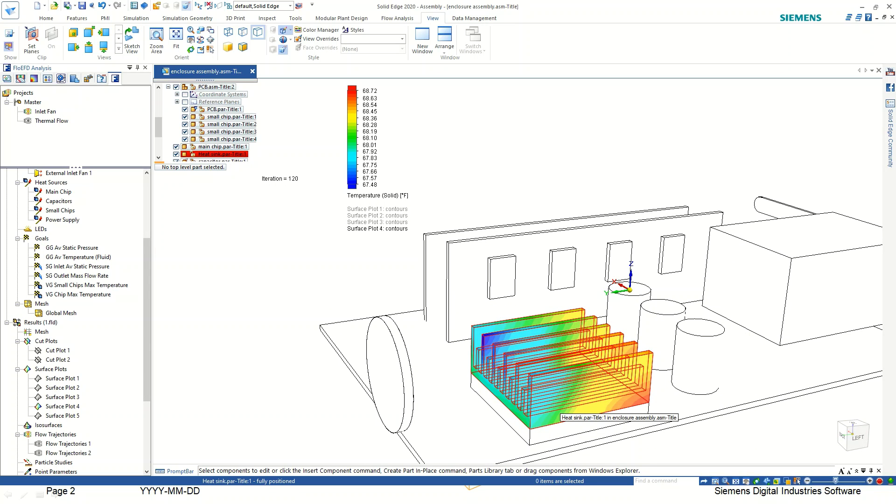
{"action": "scroll", "coordinate": [541, 405], "scroll_direction": "down", "scroll_amount": 2}
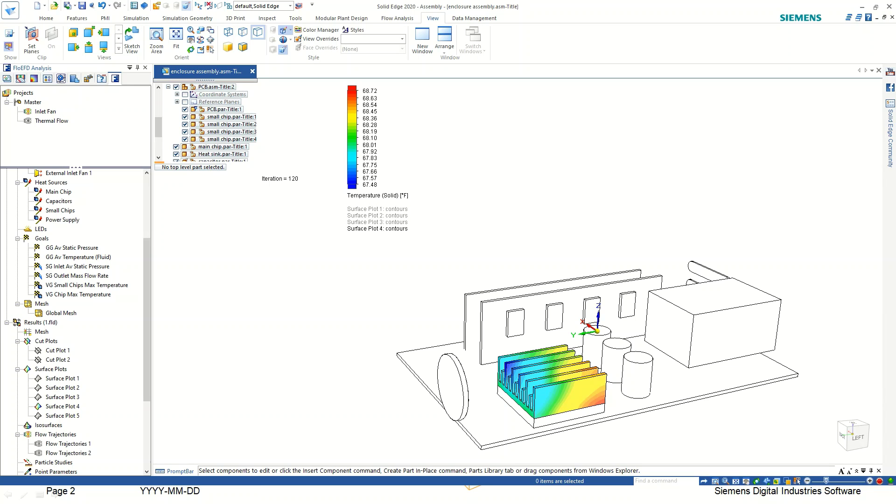
Step: Show the Flow Trajectories 2 arrows through the enclosure together with the heat sink contours
{"action": "scroll", "coordinate": [75, 322], "scroll_direction": "down", "scroll_amount": 4}
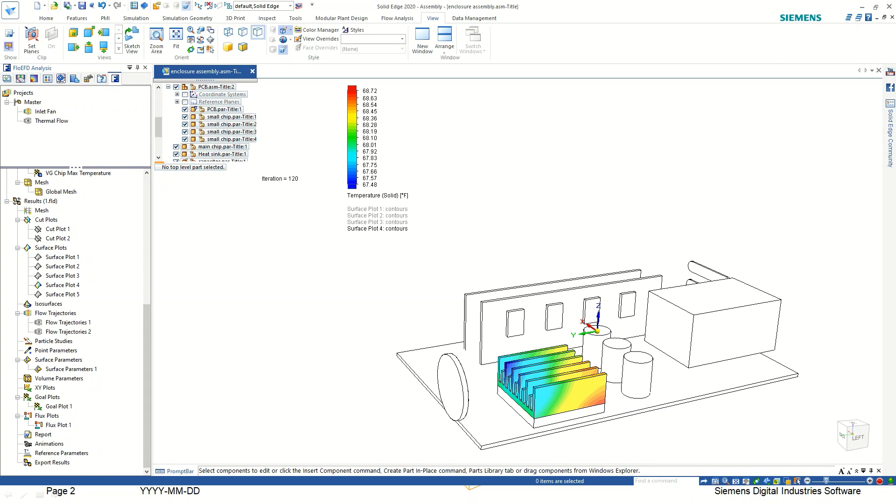
{"action": "right_click", "coordinate": [70, 332]}
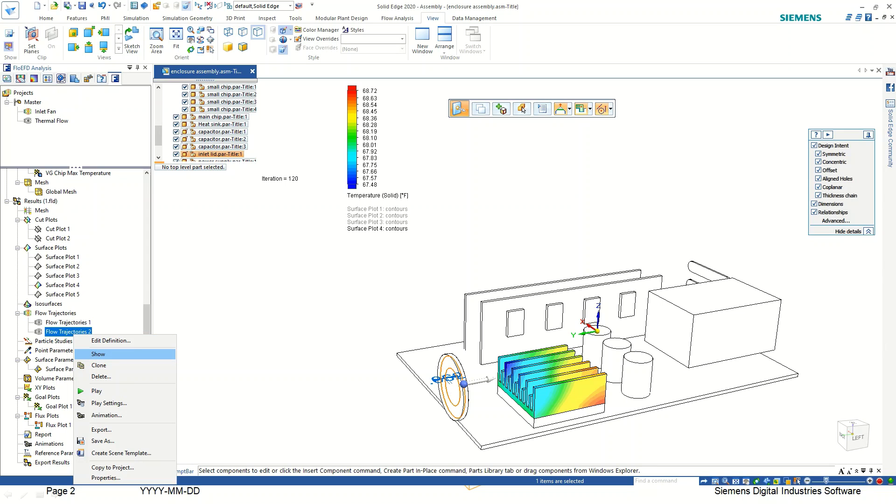
{"action": "left_click", "coordinate": [98, 353]}
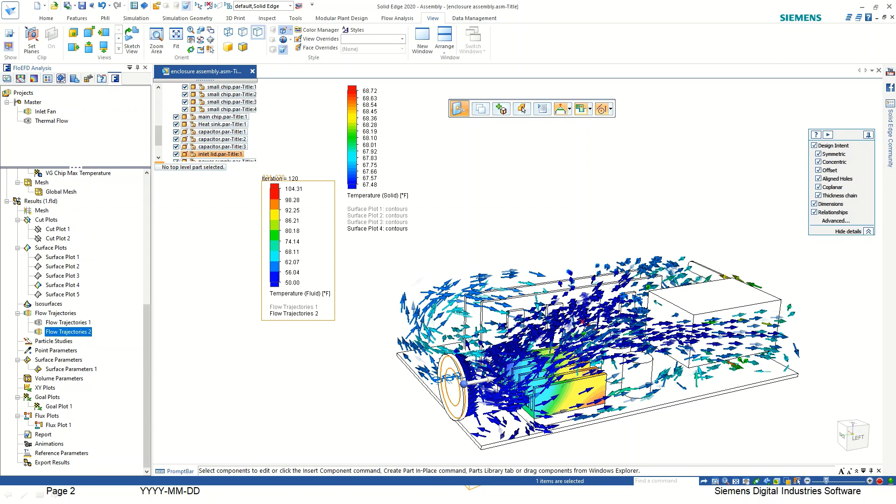
Step: Examine the flow trajectory arrows around the inlet and heat sink in the Left view and an angled view
{"action": "scroll", "coordinate": [552, 373], "scroll_direction": "up", "scroll_amount": 5}
{"action": "left_click", "coordinate": [853, 437]}
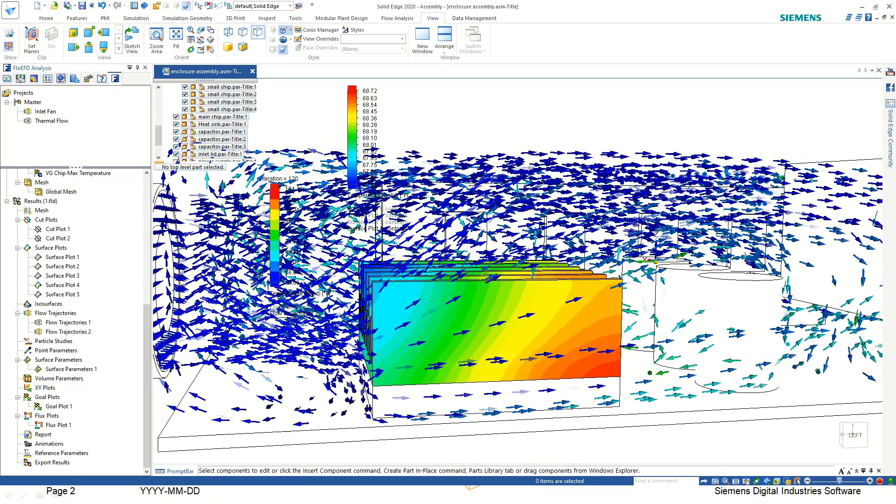
{"action": "scroll", "coordinate": [252, 254], "scroll_direction": "up", "scroll_amount": 5}
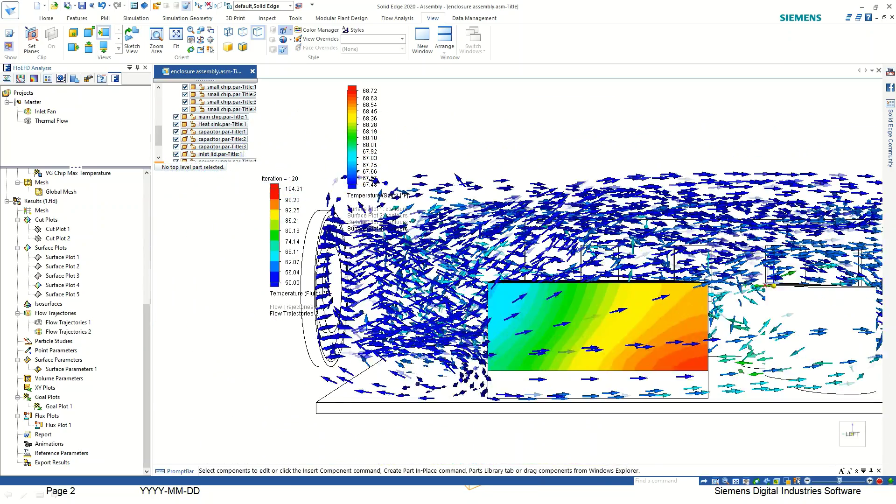
{"action": "scroll", "coordinate": [560, 260], "scroll_direction": "down", "scroll_amount": 3}
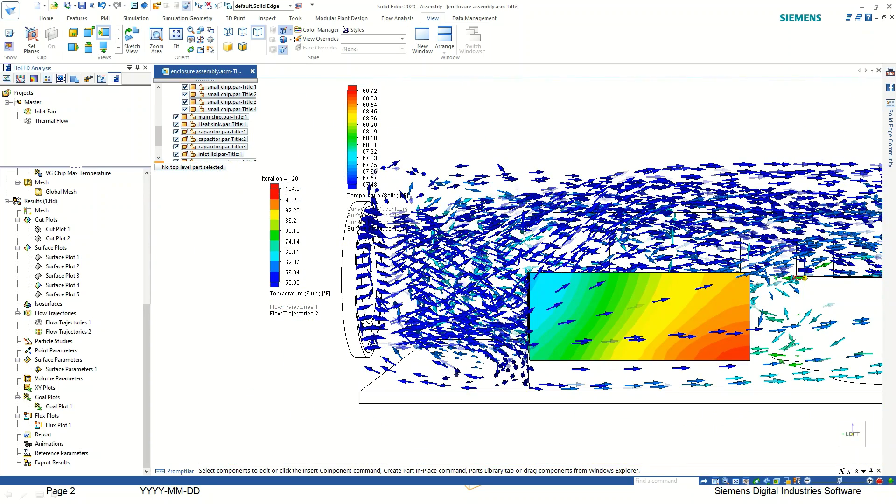
{"action": "scroll", "coordinate": [266, 373], "scroll_direction": "down", "scroll_amount": 3}
{"action": "middle_click_drag", "start_coordinate": [266, 374], "coordinate": [343, 418]}
{"action": "scroll", "coordinate": [339, 364], "scroll_direction": "down", "scroll_amount": 2}
{"action": "scroll", "coordinate": [486, 438], "scroll_direction": "up", "scroll_amount": 2}
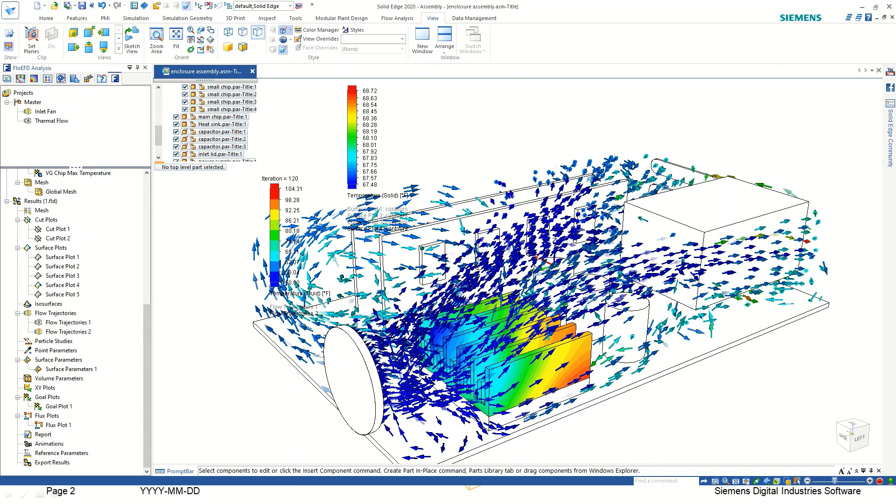
{"action": "scroll", "coordinate": [530, 327], "scroll_direction": "down", "scroll_amount": 2}
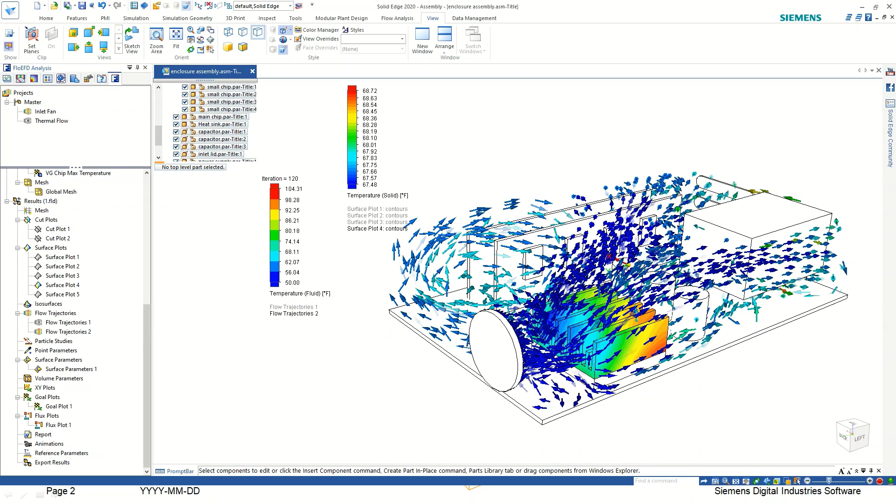
Step: Play the Flow Trajectories 2 animation to watch the air movement past the heat sink, and stop it
{"action": "left_click", "coordinate": [68, 331]}
{"action": "right_click", "coordinate": [80, 332]}
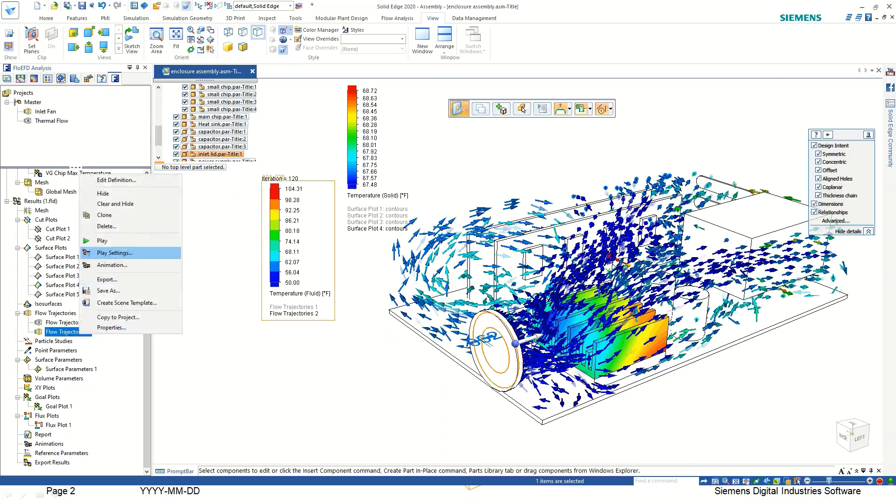
{"action": "left_click", "coordinate": [102, 241]}
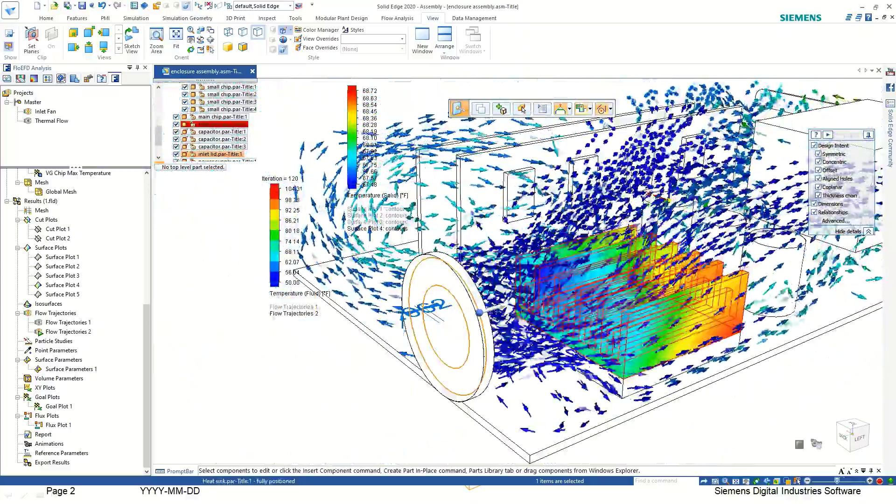
{"action": "left_click", "coordinate": [68, 332]}
{"action": "right_click", "coordinate": [68, 332]}
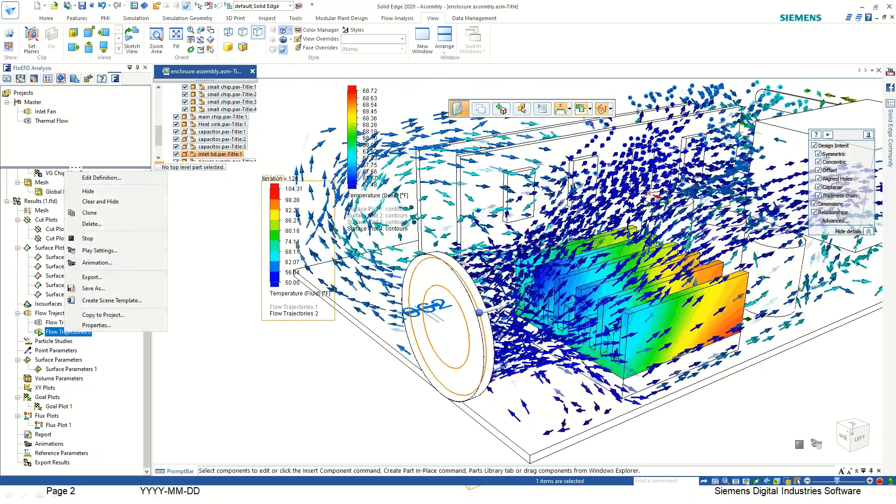
{"action": "left_click", "coordinate": [87, 238]}
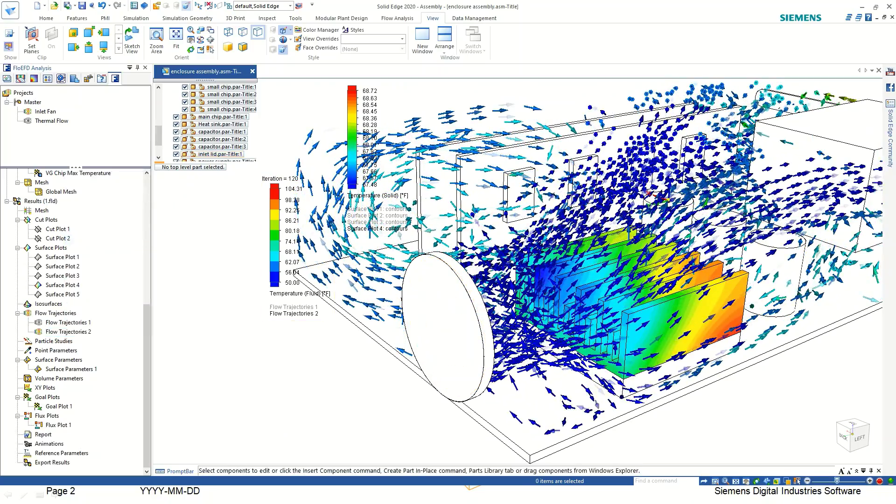
Step: Hide Flow Trajectories 2, leaving the heat sink's solid temperature contours on the model
{"action": "left_click", "coordinate": [68, 332]}
{"action": "right_click", "coordinate": [68, 332]}
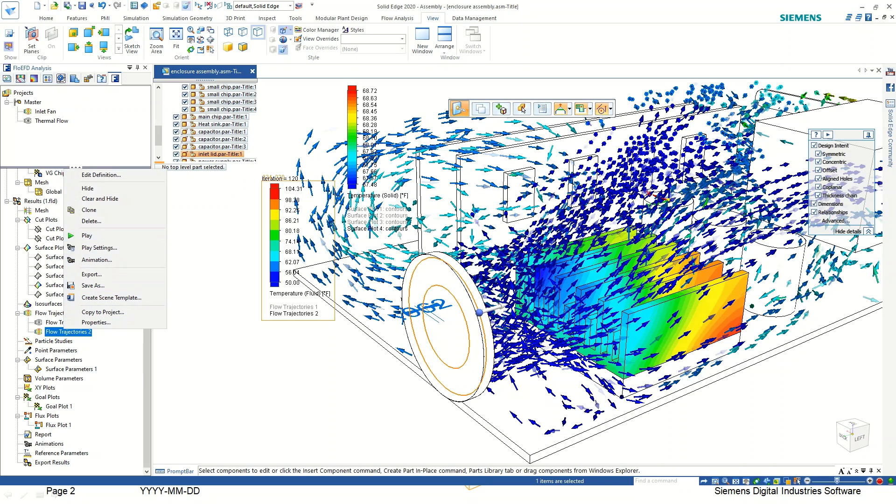
{"action": "left_click", "coordinate": [88, 188]}
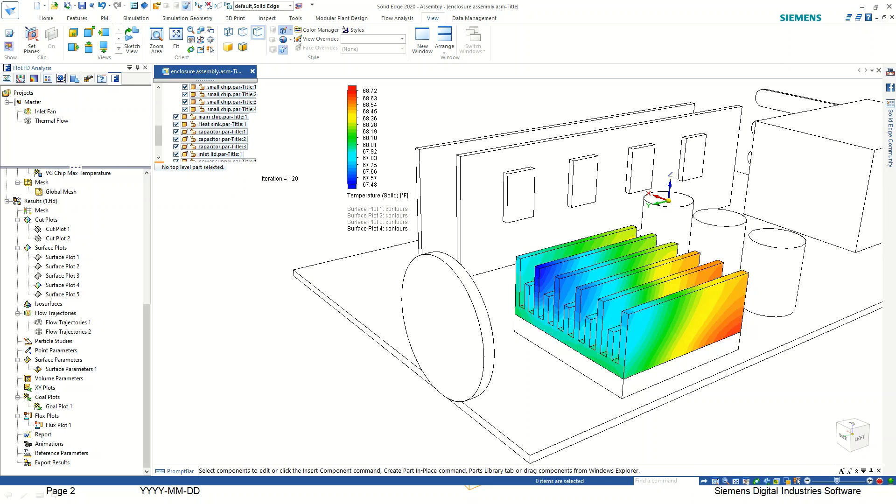
{"action": "left_click", "coordinate": [52, 425]}
{"action": "right_click", "coordinate": [52, 425]}
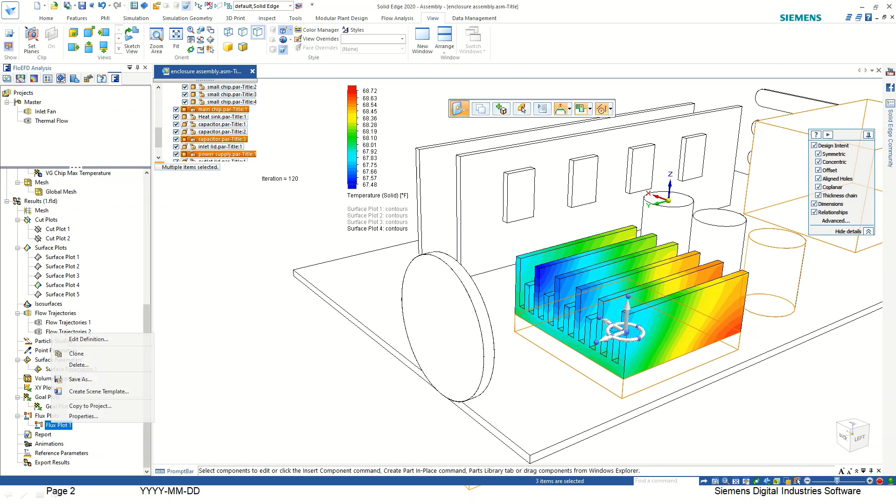
{"action": "left_click", "coordinate": [75, 380]}
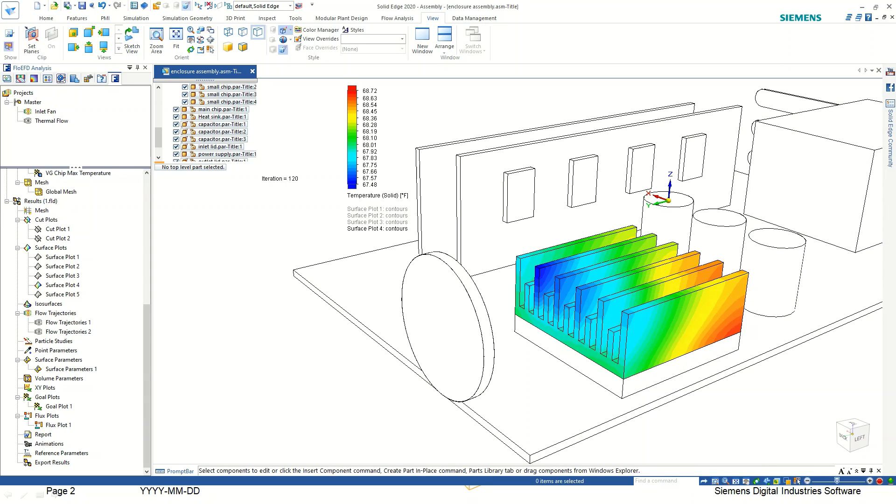
Step: Open Flux Plot 1's definition and enlarge the area showing its heat flow diagram
{"action": "left_click", "coordinate": [58, 425]}
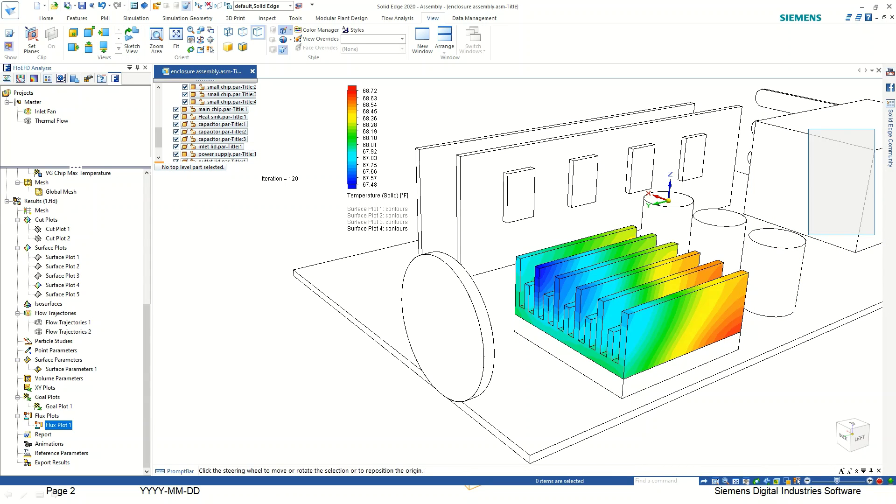
{"action": "right_click", "coordinate": [52, 425]}
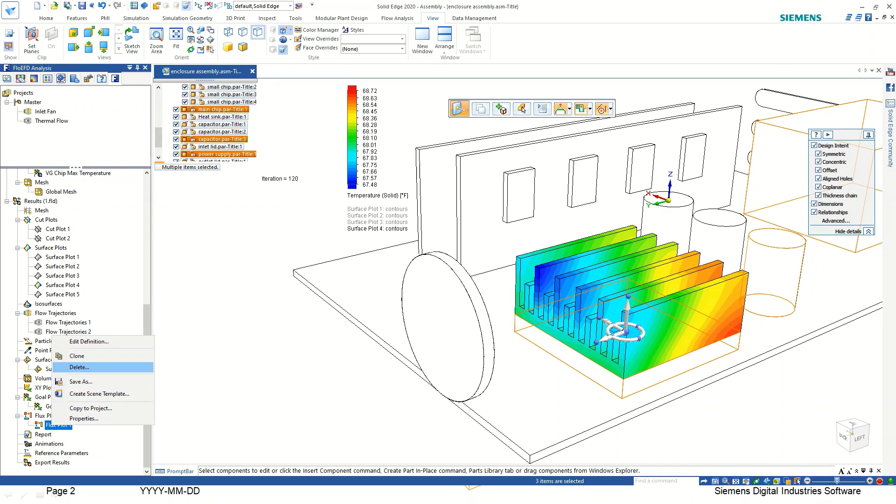
{"action": "left_click", "coordinate": [88, 341]}
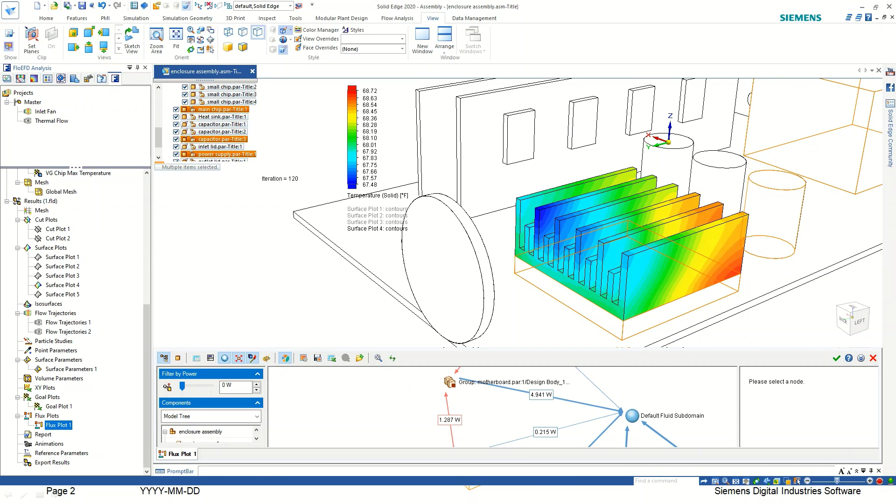
{"action": "scroll", "coordinate": [488, 387], "scroll_direction": "down", "scroll_amount": 5}
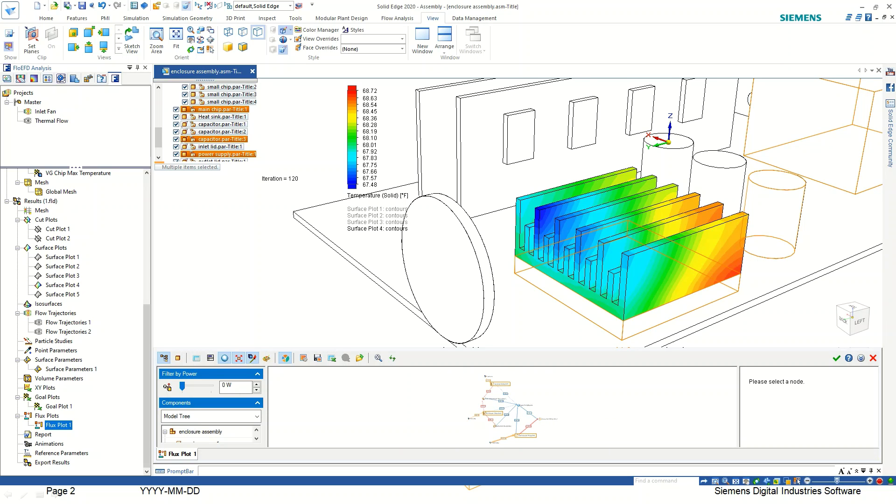
{"action": "left_click_drag", "start_coordinate": [537, 348], "coordinate": [536, 264]}
{"action": "scroll", "coordinate": [554, 185], "scroll_direction": "down", "scroll_amount": 6}
{"action": "scroll", "coordinate": [554, 185], "scroll_direction": "up", "scroll_amount": 1}
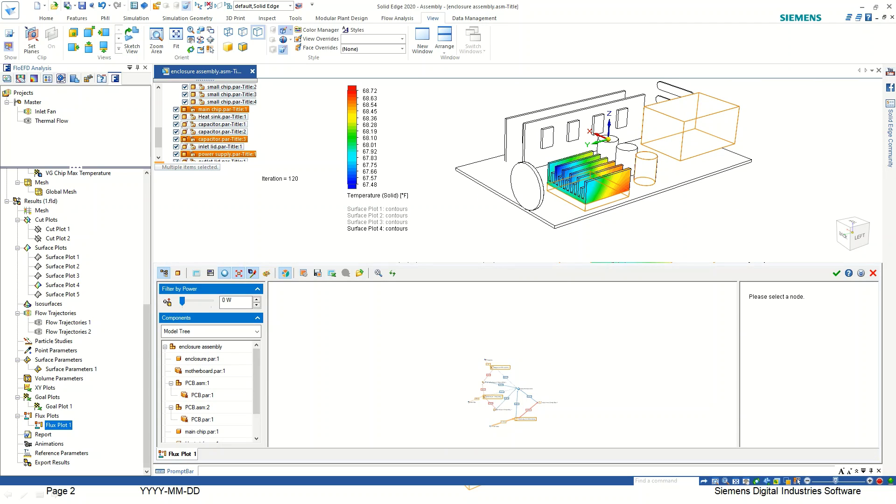
Step: Inspect heat transfer in the flux diagram for the Power Supply heat source and the power supply body
{"action": "scroll", "coordinate": [502, 424], "scroll_direction": "up", "scroll_amount": 8}
{"action": "scroll", "coordinate": [481, 427], "scroll_direction": "down", "scroll_amount": 1}
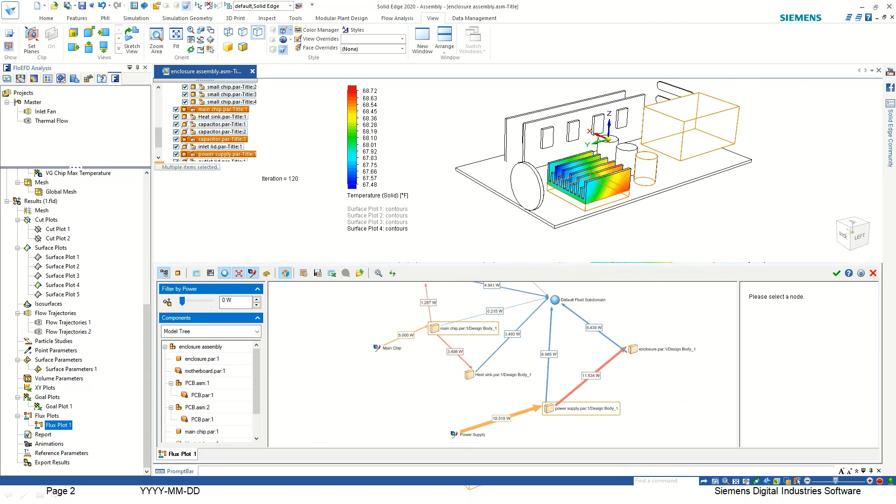
{"action": "scroll", "coordinate": [471, 431], "scroll_direction": "up", "scroll_amount": 1}
{"action": "left_click", "coordinate": [475, 431]}
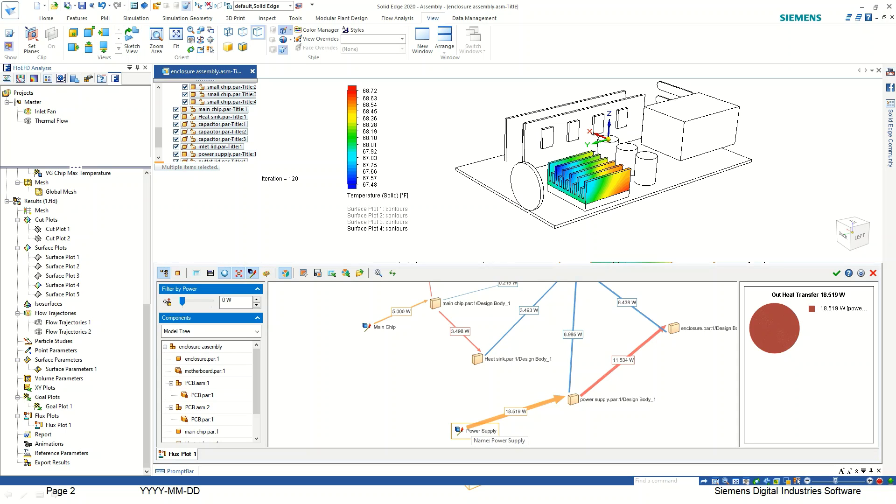
{"action": "left_click_drag", "start_coordinate": [147, 386], "coordinate": [147, 260]}
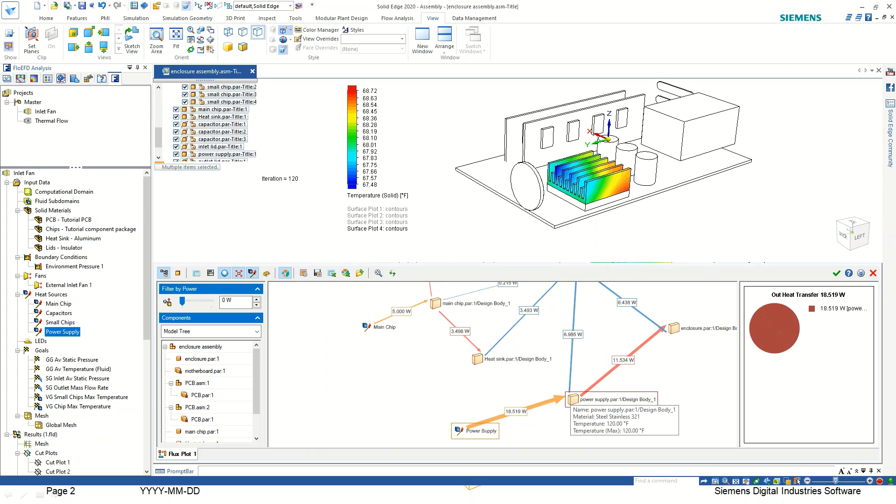
{"action": "left_click", "coordinate": [573, 399]}
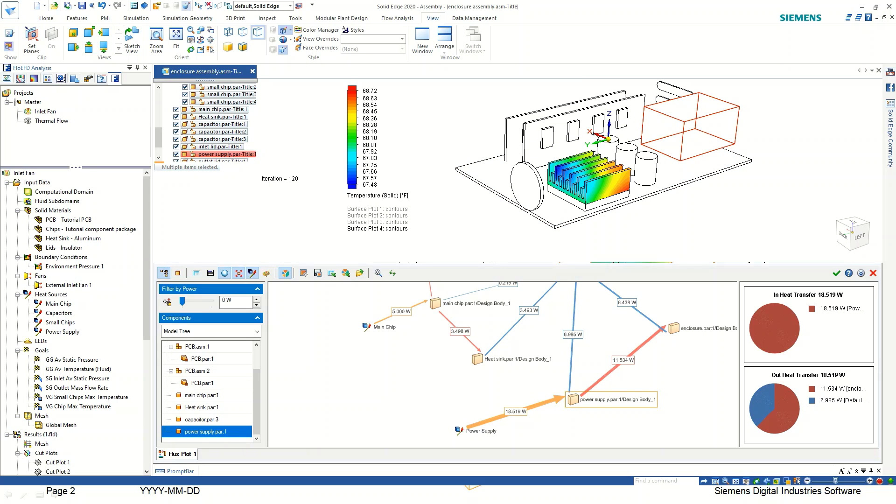
Step: Inspect the enclosure body's incoming and outgoing heat transfer in the flux diagram
{"action": "scroll", "coordinate": [576, 431], "scroll_direction": "down", "scroll_amount": 3}
{"action": "scroll", "coordinate": [586, 361], "scroll_direction": "up", "scroll_amount": 4}
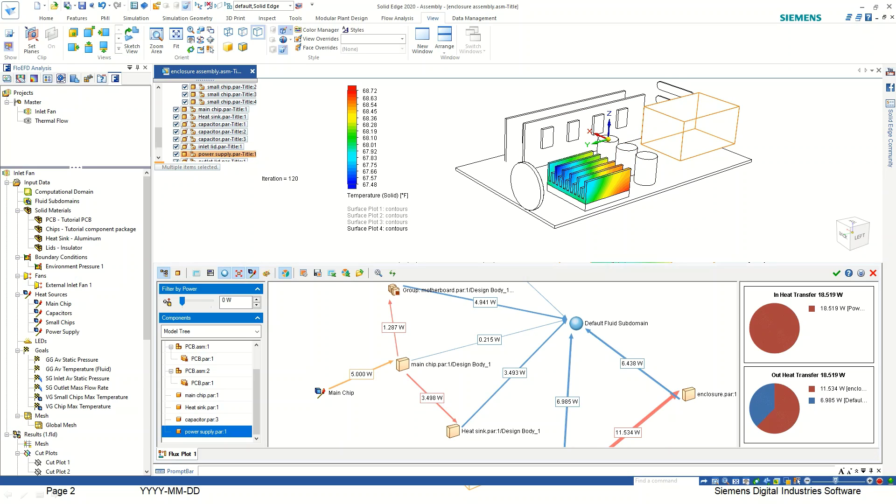
{"action": "scroll", "coordinate": [609, 375], "scroll_direction": "down", "scroll_amount": 2}
{"action": "left_click", "coordinate": [692, 388]}
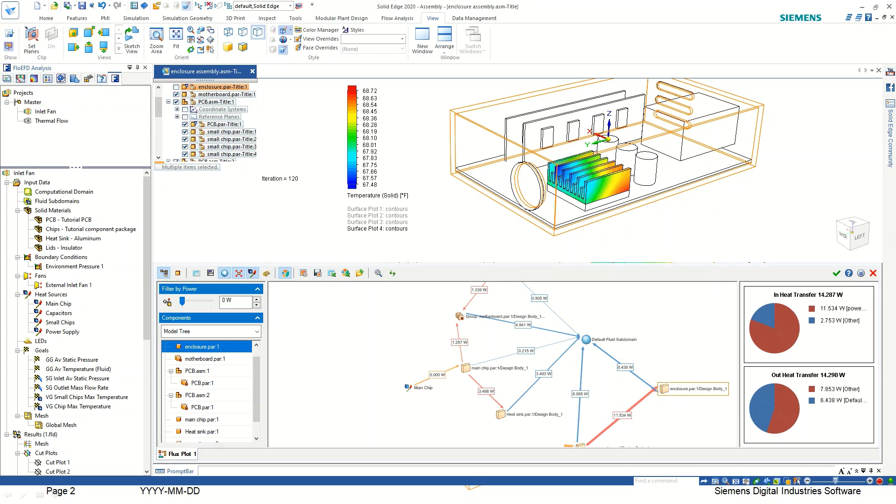
{"action": "left_click_drag", "start_coordinate": [653, 420], "coordinate": [680, 402]}
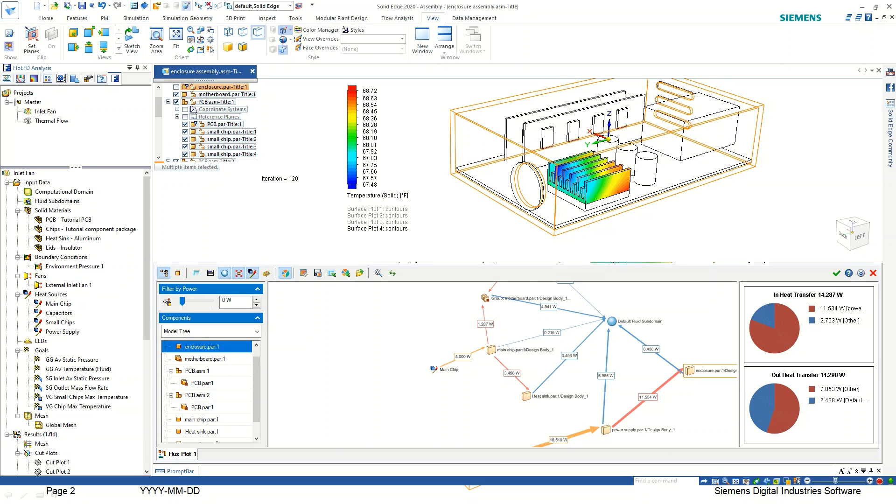
Step: Compare the heat transfer charts and node details of the power supply body and the enclosure body
{"action": "scroll", "coordinate": [606, 422], "scroll_direction": "up", "scroll_amount": 2}
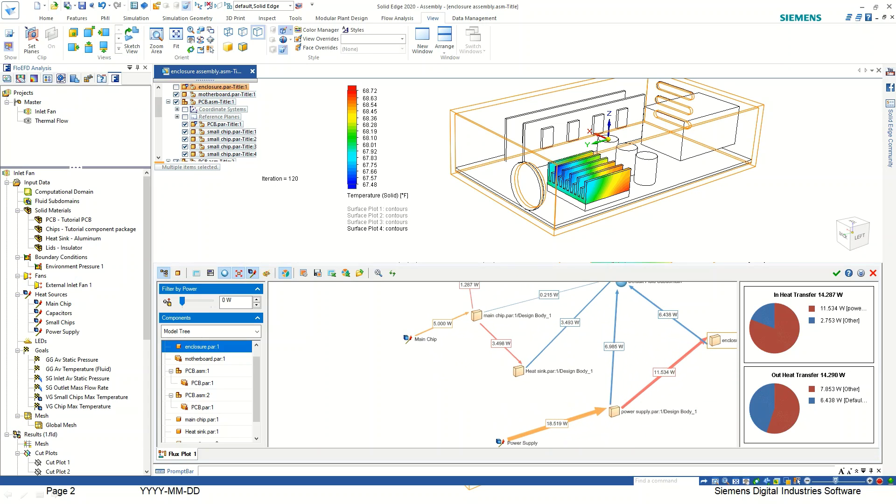
{"action": "left_click", "coordinate": [614, 412]}
{"action": "scroll", "coordinate": [613, 411], "scroll_direction": "down", "scroll_amount": 2}
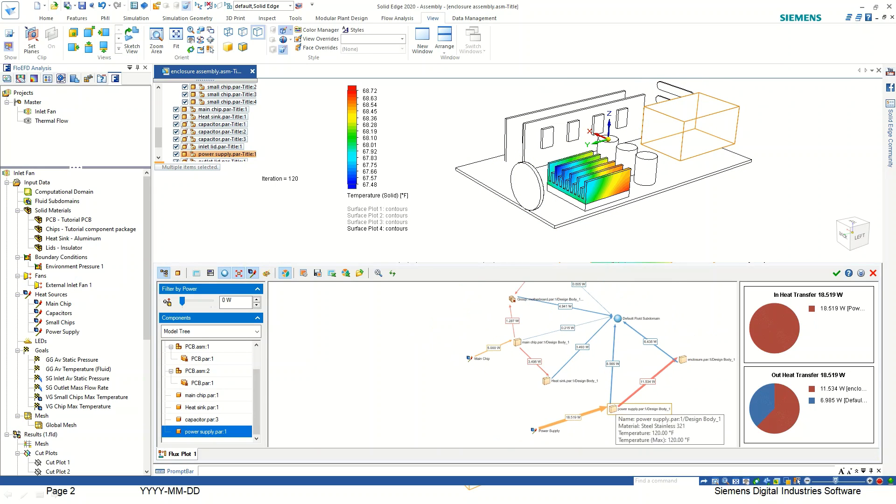
{"action": "scroll", "coordinate": [683, 359], "scroll_direction": "up", "scroll_amount": 2}
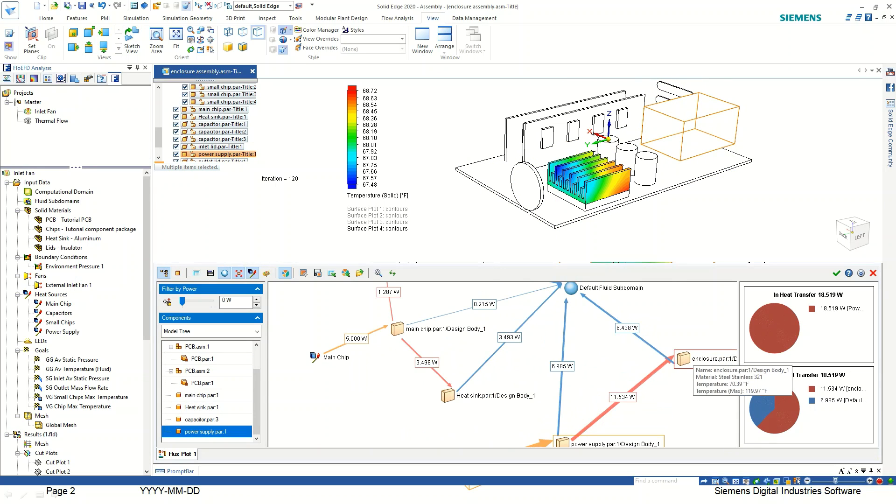
{"action": "left_click", "coordinate": [684, 359]}
{"action": "scroll", "coordinate": [602, 393], "scroll_direction": "down", "scroll_amount": 2}
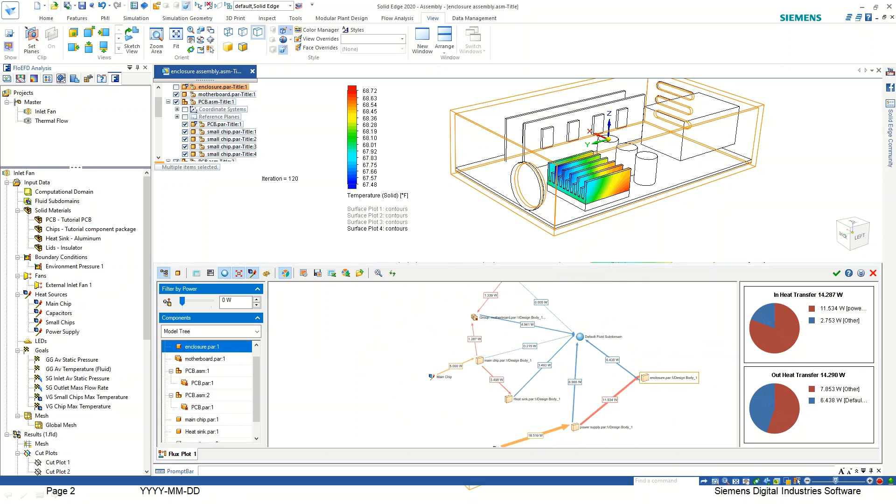
Step: Examine the flux diagram's heat paths linking the power supply, main chip, heat sink and enclosure to the Default Fluid Subdomain
{"action": "scroll", "coordinate": [596, 403], "scroll_direction": "up", "scroll_amount": 2}
{"action": "scroll", "coordinate": [560, 379], "scroll_direction": "down", "scroll_amount": 3}
{"action": "scroll", "coordinate": [556, 308], "scroll_direction": "up", "scroll_amount": 3}
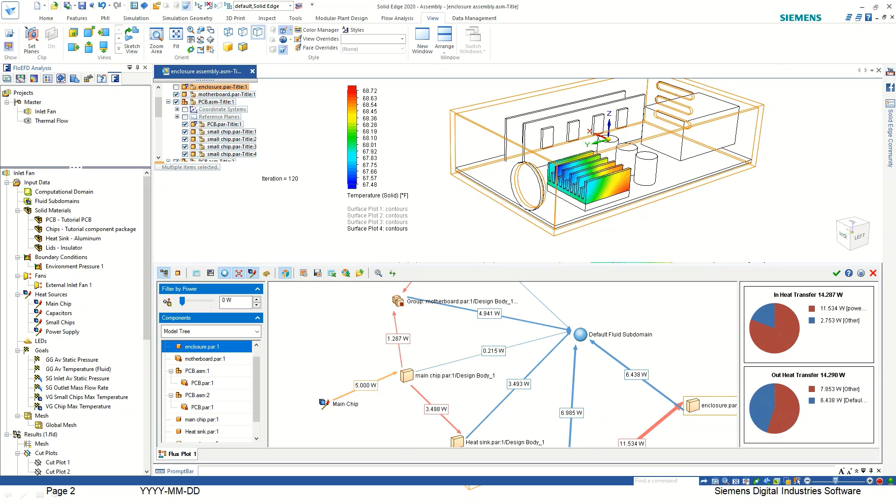
{"action": "scroll", "coordinate": [585, 396], "scroll_direction": "down", "scroll_amount": 3}
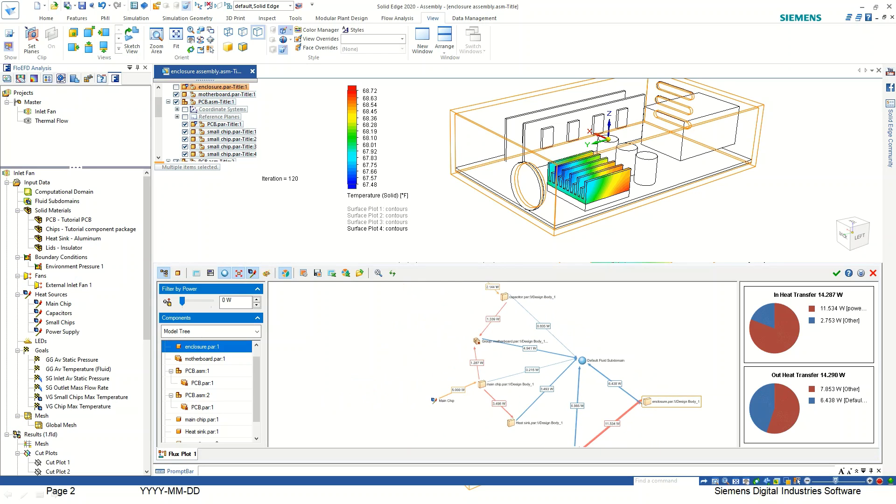
{"action": "scroll", "coordinate": [482, 356], "scroll_direction": "up", "scroll_amount": 3}
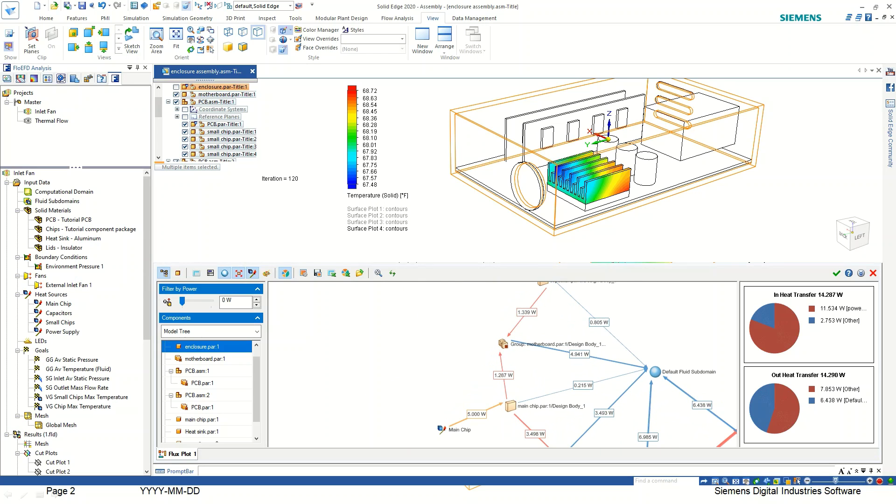
{"action": "scroll", "coordinate": [484, 362], "scroll_direction": "down", "scroll_amount": 8}
{"action": "scroll", "coordinate": [509, 398], "scroll_direction": "up", "scroll_amount": 9}
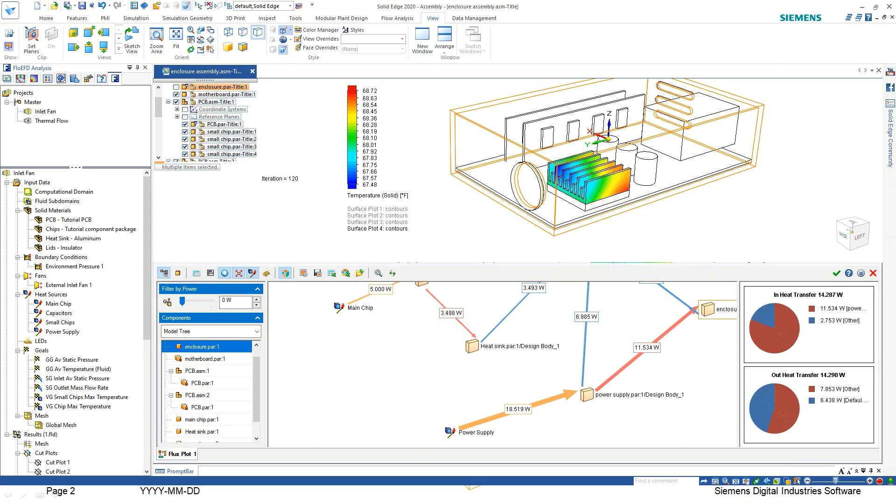
{"action": "scroll", "coordinate": [611, 395], "scroll_direction": "down", "scroll_amount": 3}
{"action": "scroll", "coordinate": [640, 299], "scroll_direction": "up", "scroll_amount": 1}
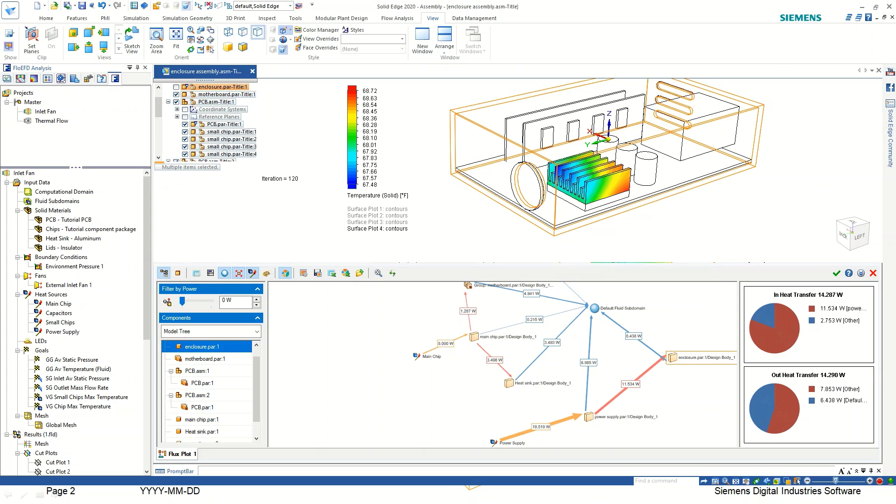
{"action": "scroll", "coordinate": [627, 331], "scroll_direction": "up", "scroll_amount": 1}
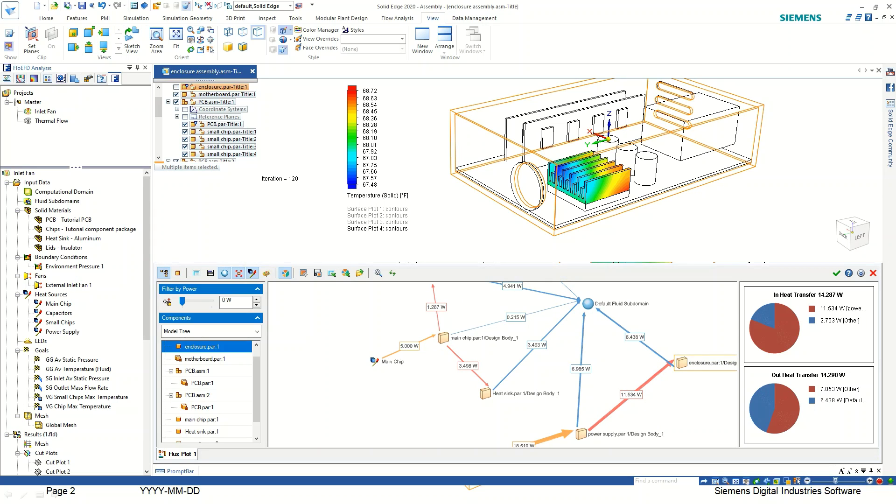
{"action": "scroll", "coordinate": [638, 358], "scroll_direction": "down", "scroll_amount": 1}
{"action": "scroll", "coordinate": [523, 431], "scroll_direction": "up", "scroll_amount": 1}
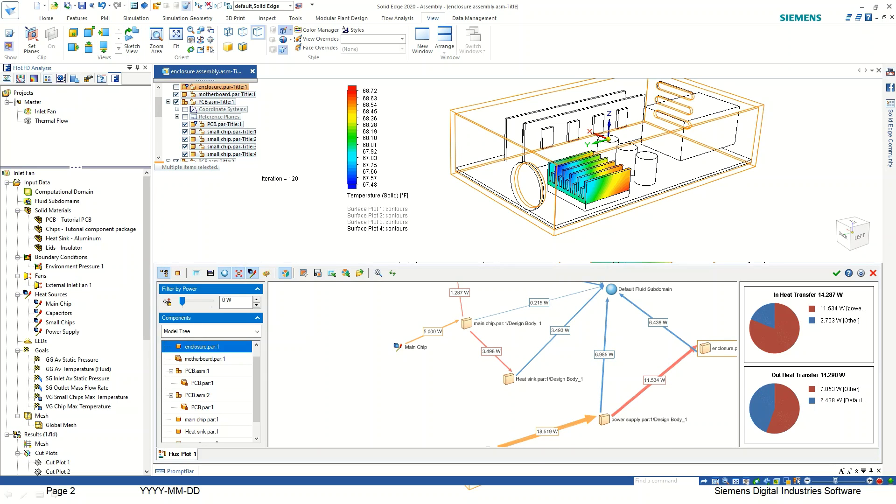
{"action": "scroll", "coordinate": [553, 428], "scroll_direction": "down", "scroll_amount": 2}
{"action": "scroll", "coordinate": [606, 373], "scroll_direction": "up", "scroll_amount": 2}
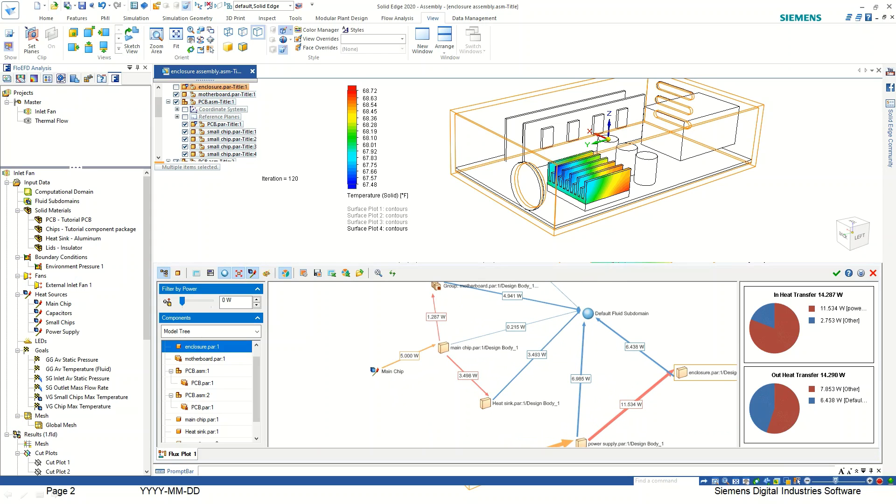
{"action": "scroll", "coordinate": [583, 326], "scroll_direction": "up", "scroll_amount": 1}
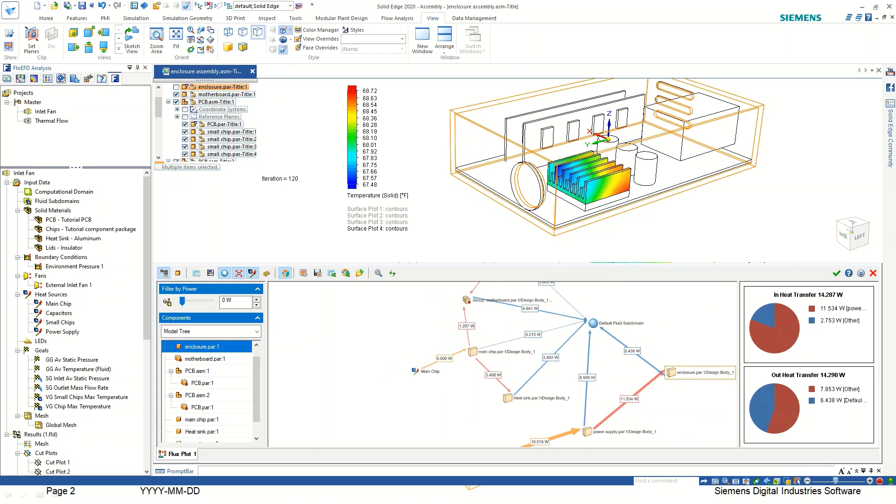
Step: Inspect the heat transfer of the main chip body and the heat sink body in the flux diagram
{"action": "mouse_move", "coordinate": [581, 340]}
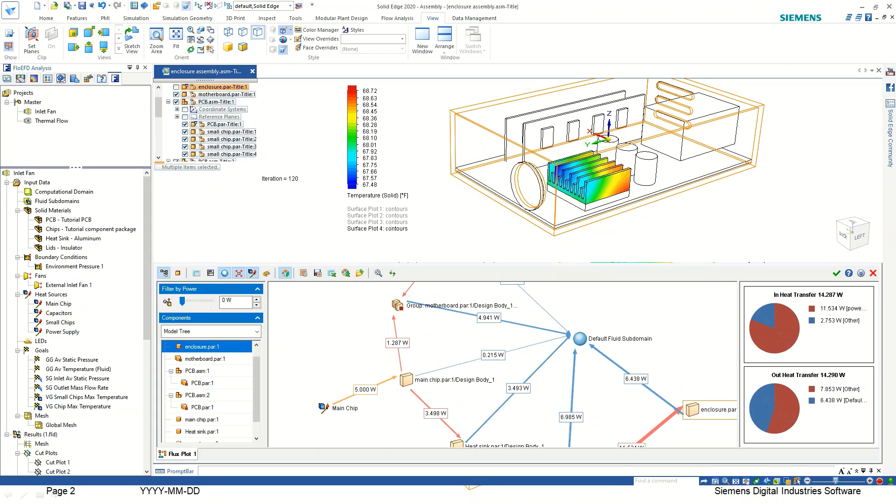
{"action": "scroll", "coordinate": [582, 339], "scroll_direction": "down", "scroll_amount": 2}
{"action": "scroll", "coordinate": [485, 369], "scroll_direction": "up", "scroll_amount": 2}
{"action": "left_click", "coordinate": [464, 375]}
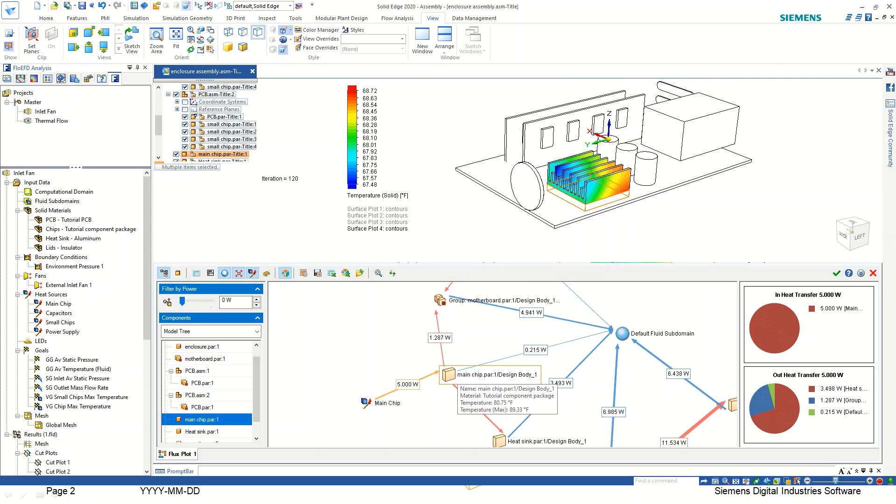
{"action": "left_click", "coordinate": [537, 441]}
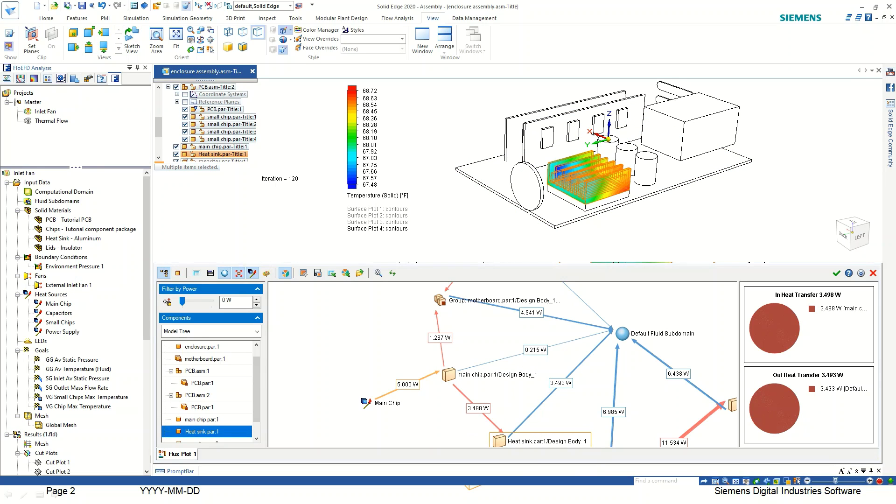
{"action": "scroll", "coordinate": [537, 439], "scroll_direction": "down", "scroll_amount": 2}
{"action": "scroll", "coordinate": [465, 400], "scroll_direction": "up", "scroll_amount": 1}
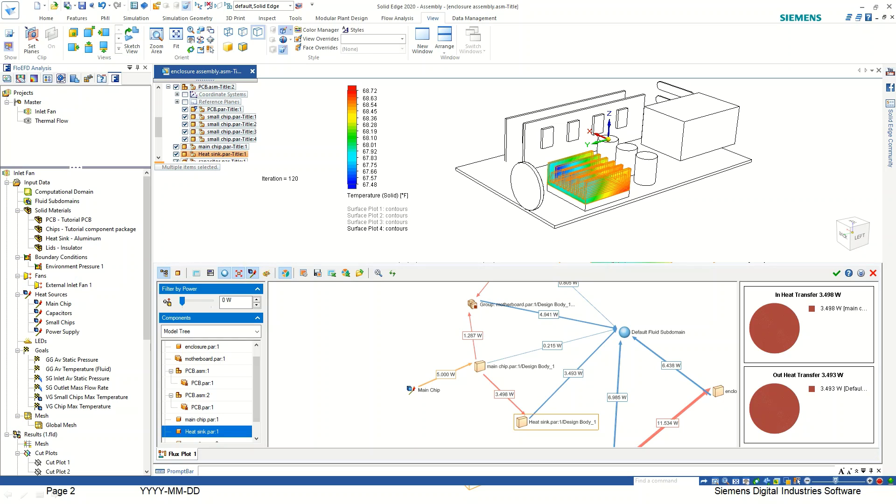
Step: Inspect heat transfer from capacitor.par:3 to the motherboard group and the Default Fluid Subdomain, and clear the node selection
{"action": "scroll", "coordinate": [503, 365], "scroll_direction": "down", "scroll_amount": 2}
{"action": "scroll", "coordinate": [503, 365], "scroll_direction": "up", "scroll_amount": 3}
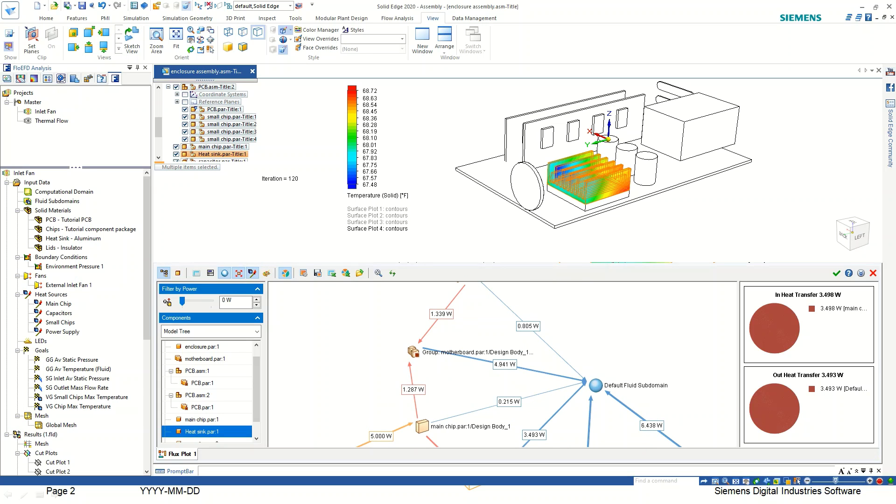
{"action": "scroll", "coordinate": [418, 380], "scroll_direction": "down", "scroll_amount": 2}
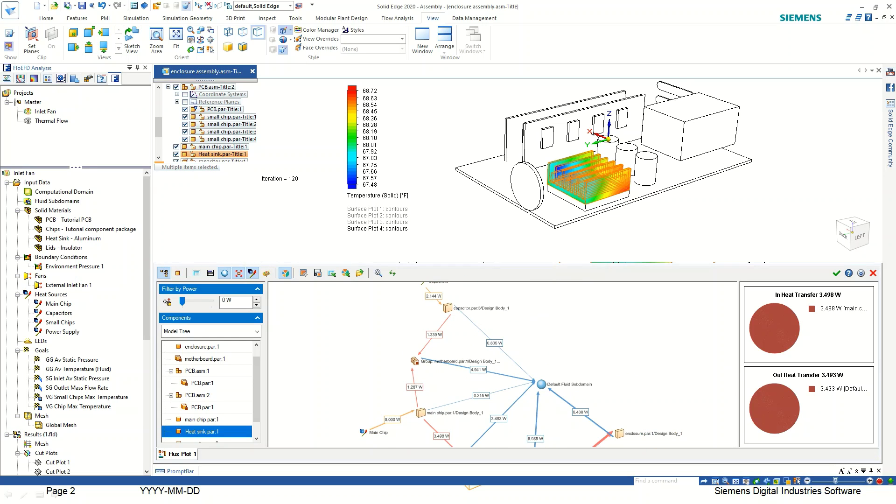
{"action": "scroll", "coordinate": [456, 295], "scroll_direction": "up", "scroll_amount": 2}
{"action": "left_click", "coordinate": [445, 313]}
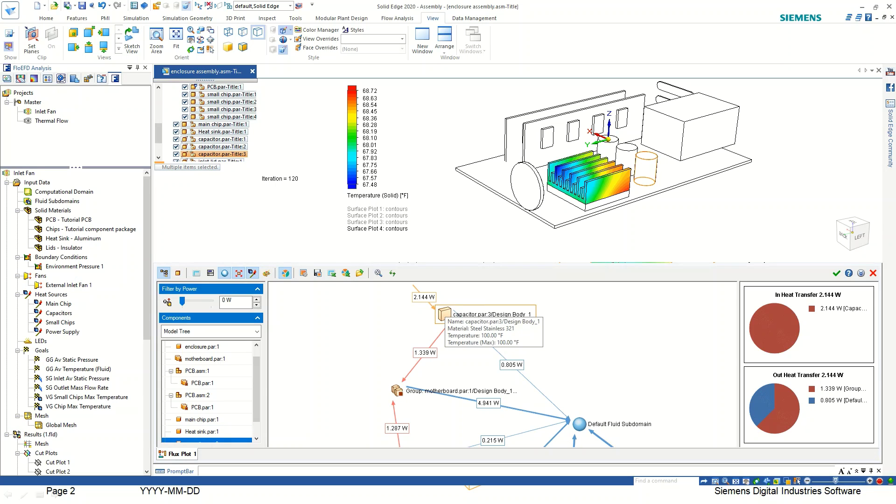
{"action": "scroll", "coordinate": [509, 342], "scroll_direction": "down", "scroll_amount": 2}
{"action": "scroll", "coordinate": [446, 305], "scroll_direction": "up", "scroll_amount": 2}
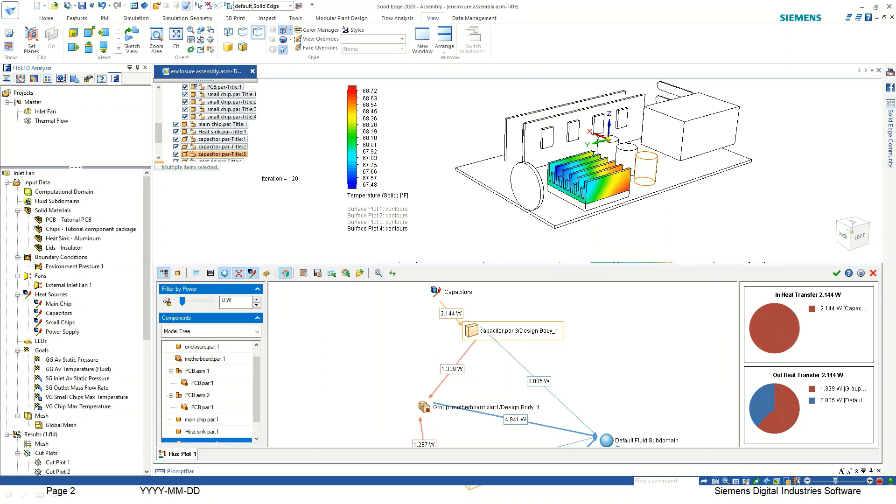
{"action": "scroll", "coordinate": [563, 372], "scroll_direction": "down", "scroll_amount": 4}
{"action": "scroll", "coordinate": [612, 432], "scroll_direction": "up", "scroll_amount": 4}
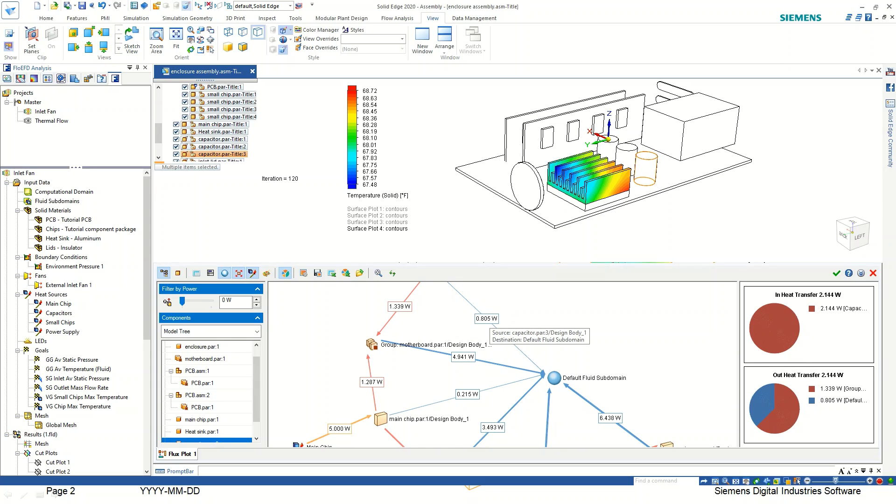
{"action": "key", "text": "Escape"}
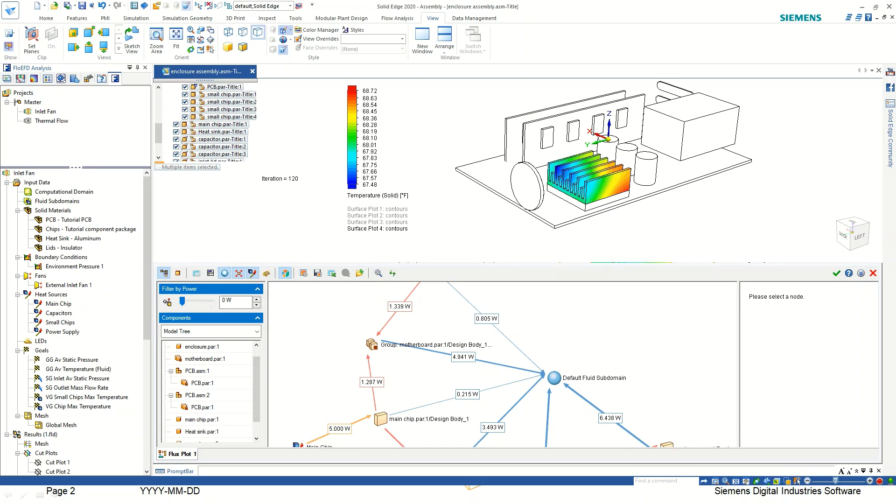
Step: Inspect the motherboard group's heat transfer in the flux diagram and widen the area showing its pie charts
{"action": "scroll", "coordinate": [559, 335], "scroll_direction": "down", "scroll_amount": 3}
{"action": "scroll", "coordinate": [484, 295], "scroll_direction": "up", "scroll_amount": 3}
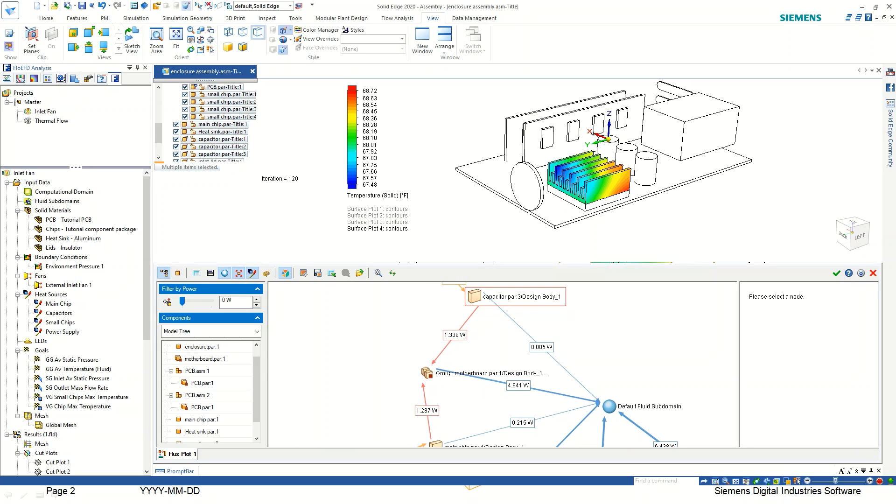
{"action": "left_click", "coordinate": [483, 295]}
{"action": "left_click", "coordinate": [466, 374]}
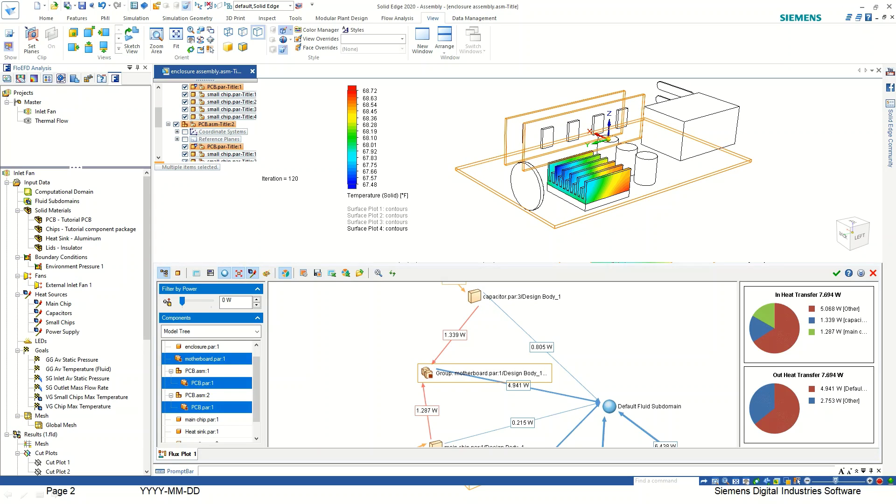
{"action": "left_click_drag", "start_coordinate": [739, 334], "coordinate": [615, 334]}
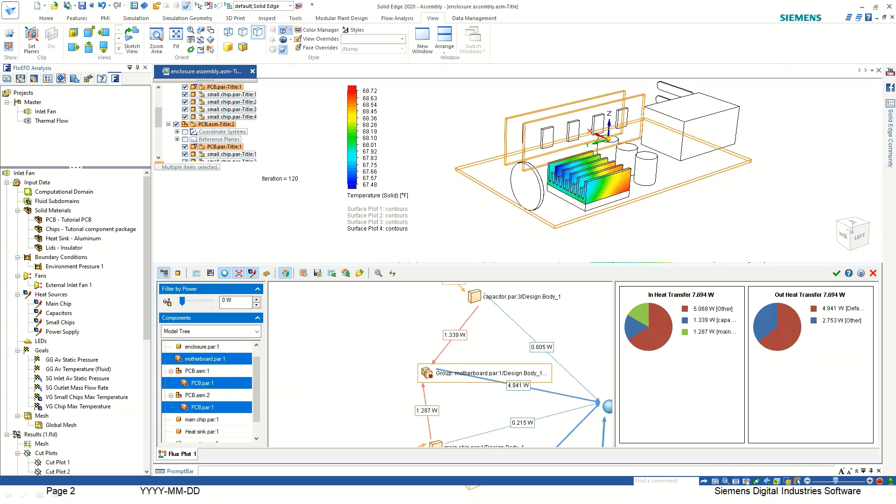
Step: Accept and close the Flux Plot 1 definition, and enlarge the model with its heat sink temperature contours
{"action": "left_click", "coordinate": [836, 273]}
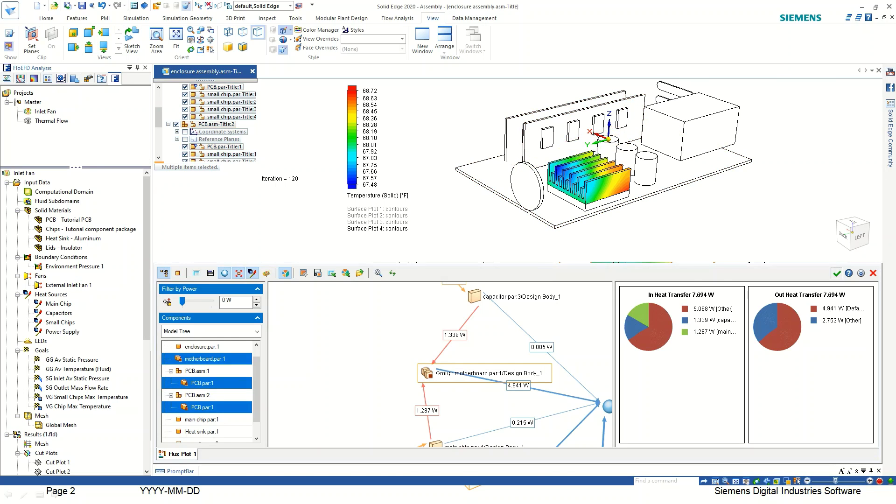
{"action": "scroll", "coordinate": [75, 322], "scroll_direction": "down", "scroll_amount": 8}
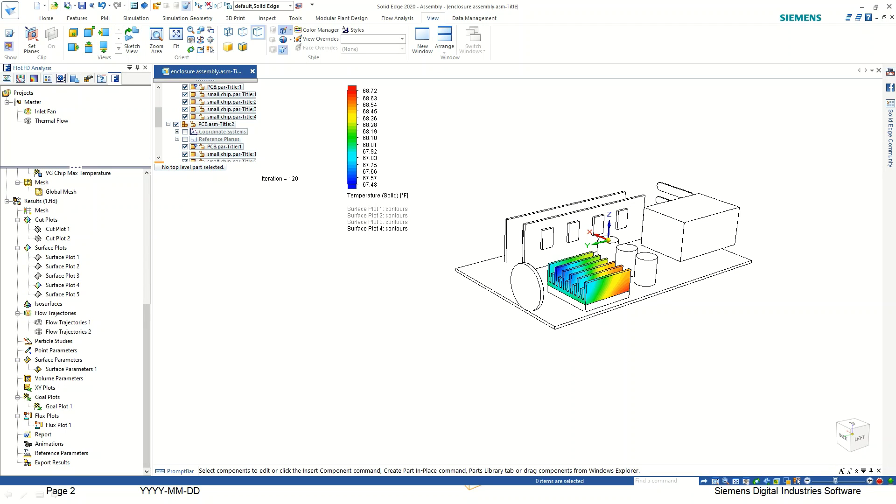
{"action": "scroll", "coordinate": [628, 168], "scroll_direction": "up", "scroll_amount": 3}
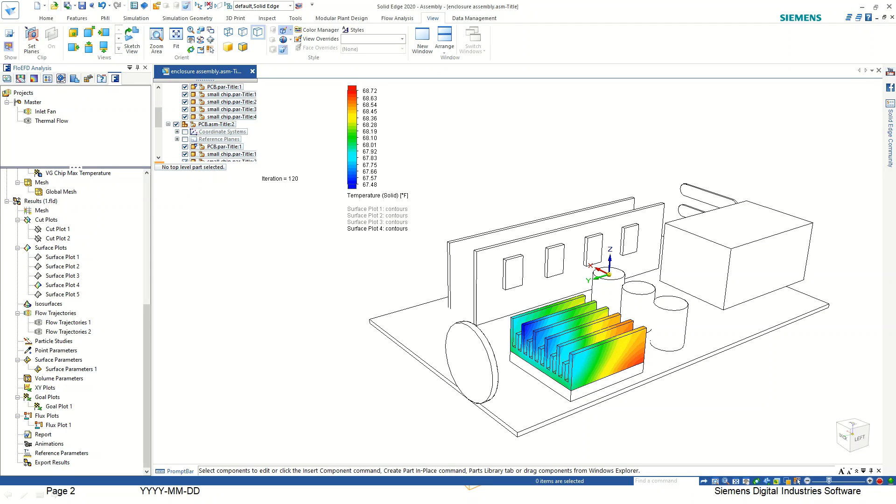